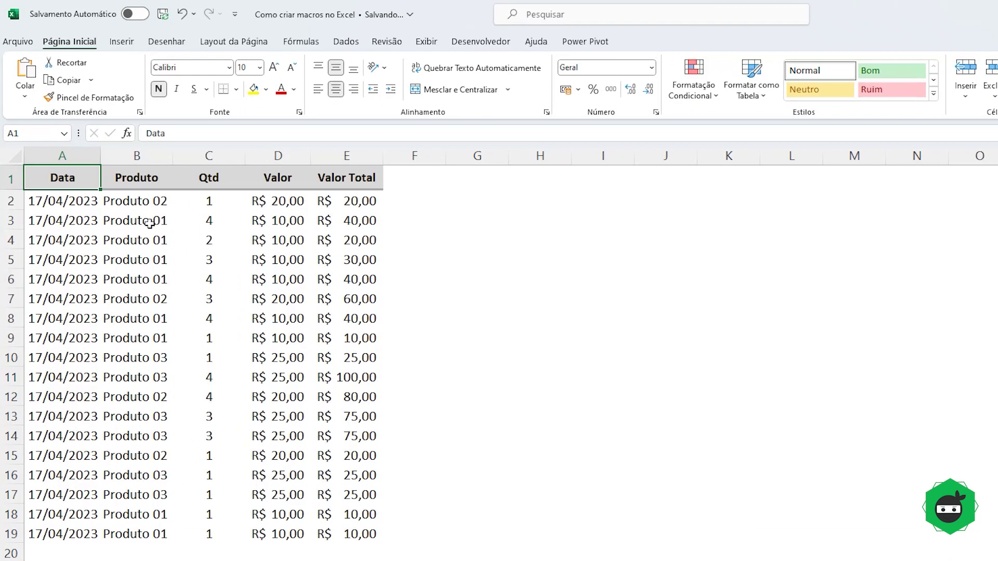
- Bold the Produto column, then undo the bolding and deselect it
left_click(133, 157)
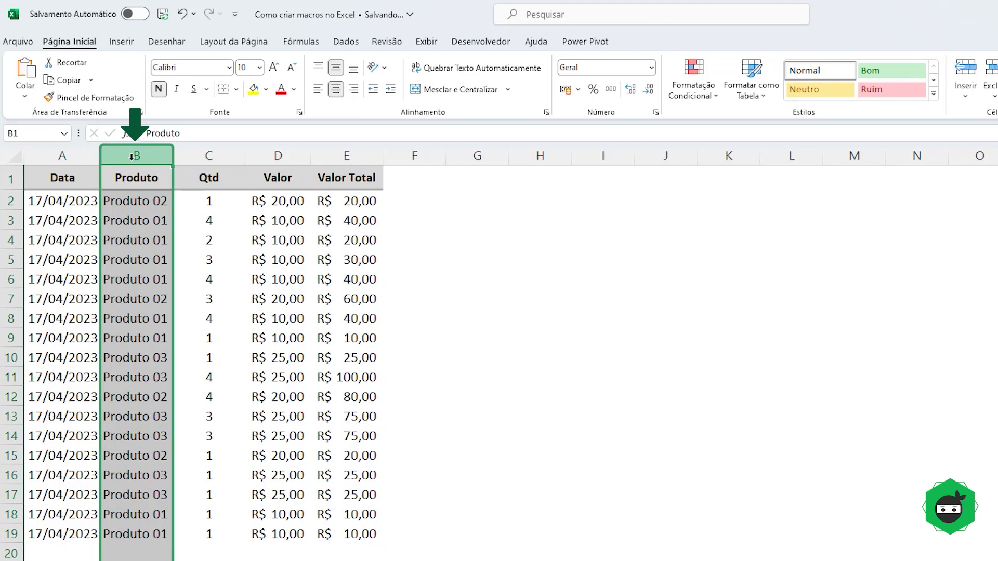
left_click(158, 89)
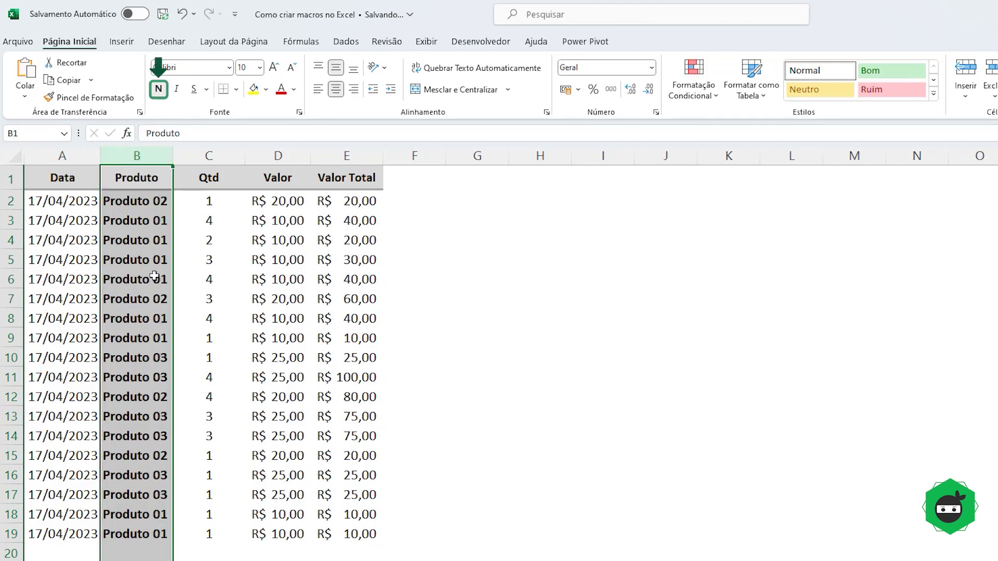
left_click(510, 320)
key("ctrl+z")
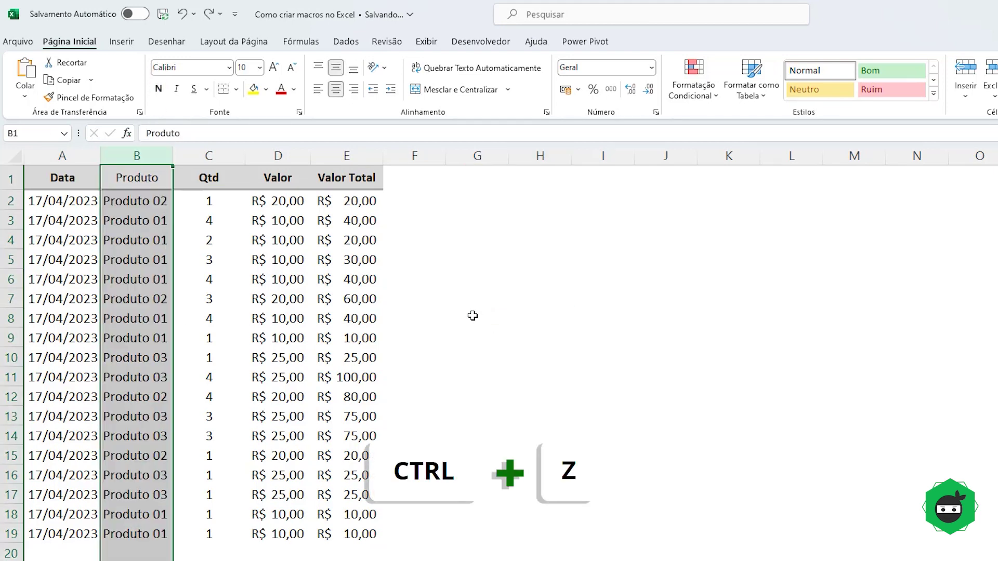
left_click(460, 299)
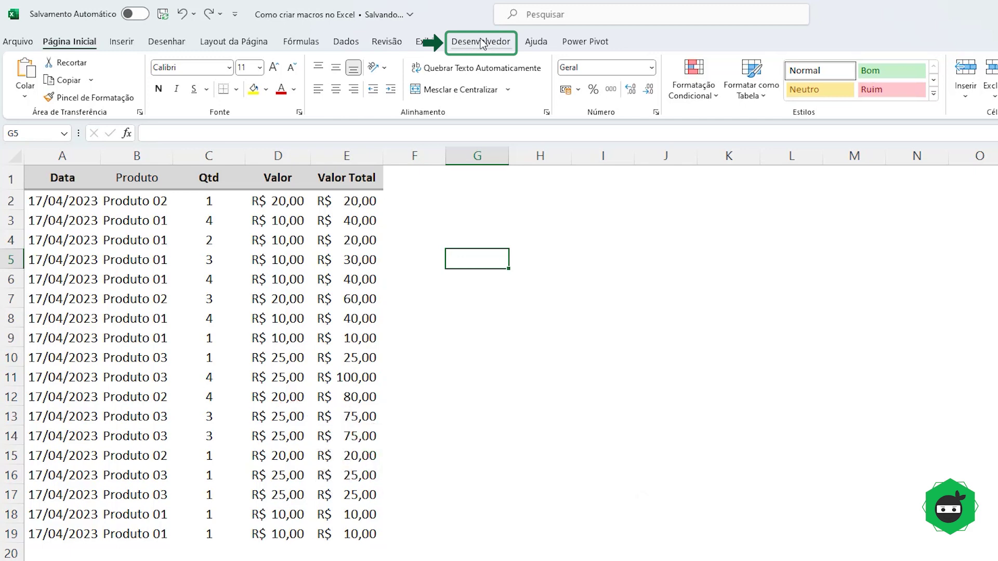
- Open the Gravar Macro dialog from the Desenvolvedor tab
left_click(483, 43)
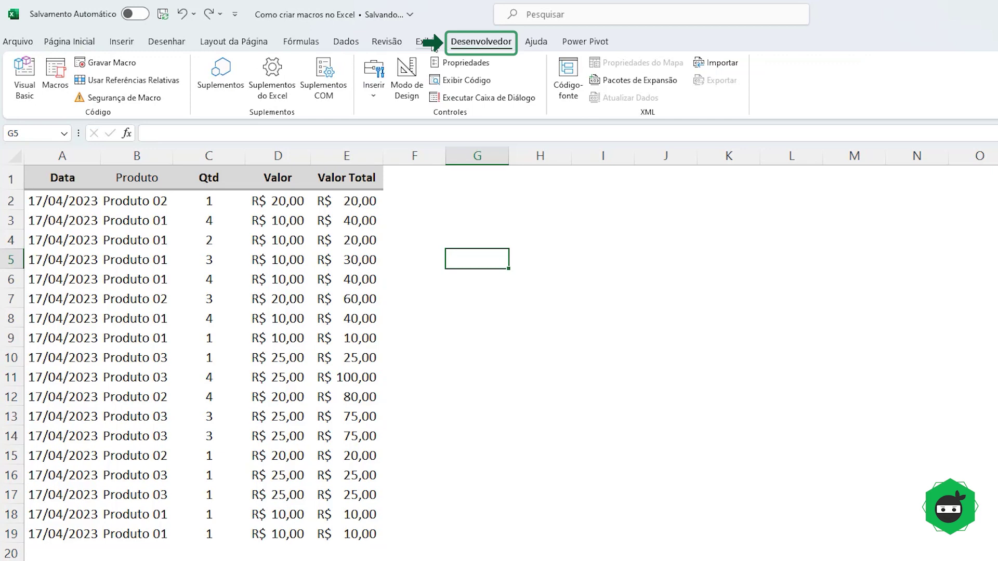
left_click(427, 42)
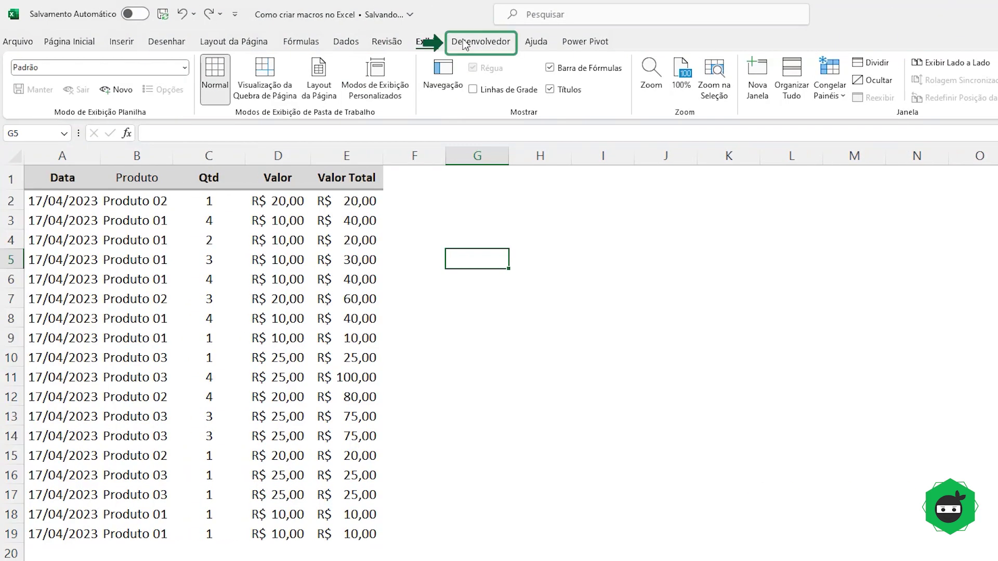
left_click(466, 44)
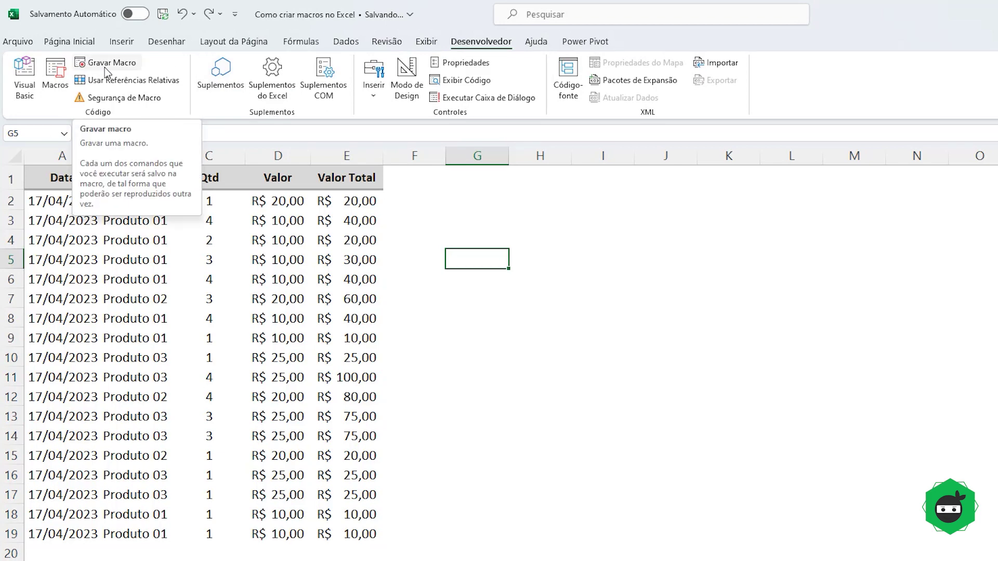
left_click(112, 63)
type("Macro")
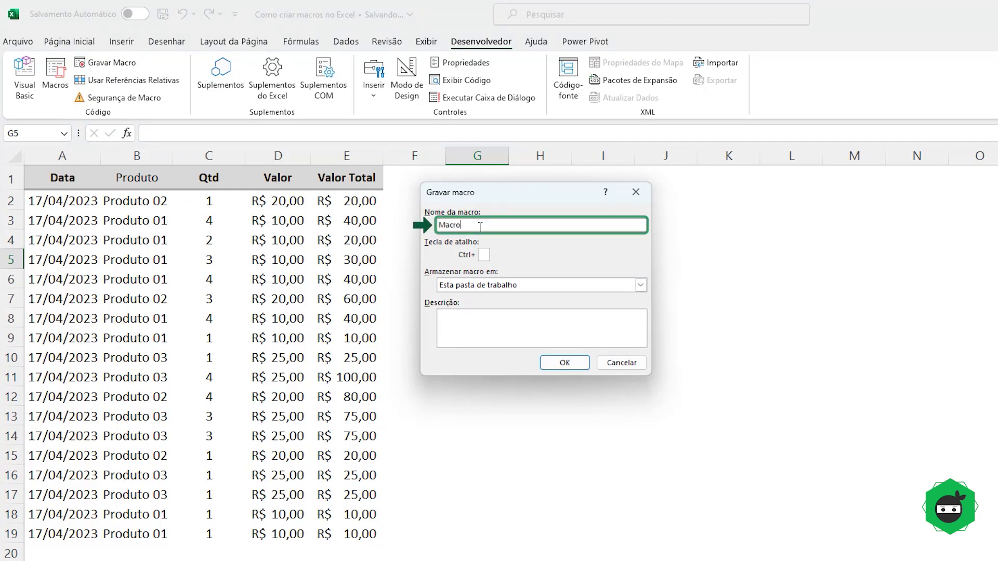
- Name the new macro Macro01 and start recording
type("01")
left_click(576, 370)
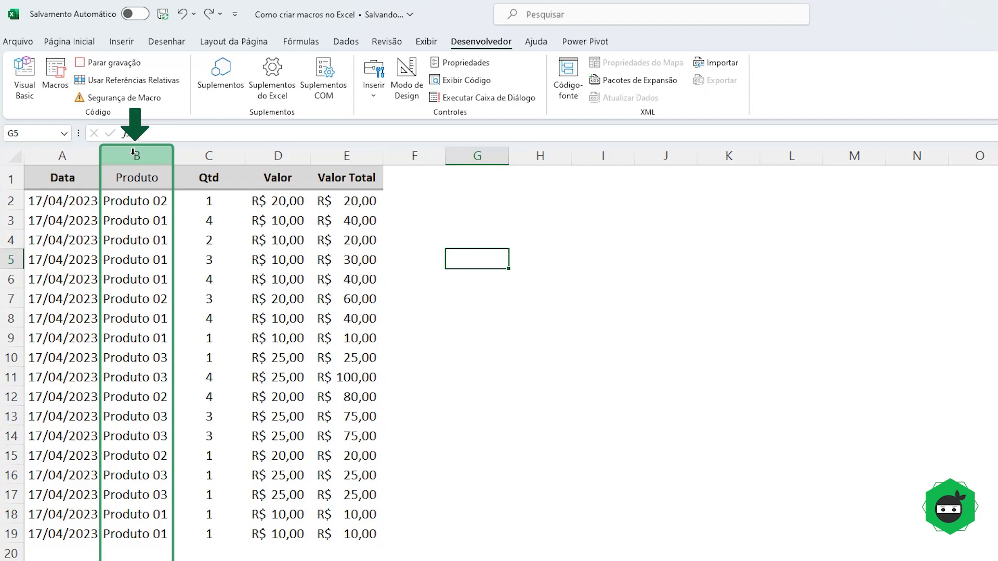
- Record bolding the whole Produto column (B), ending on cell A1
left_click(133, 152)
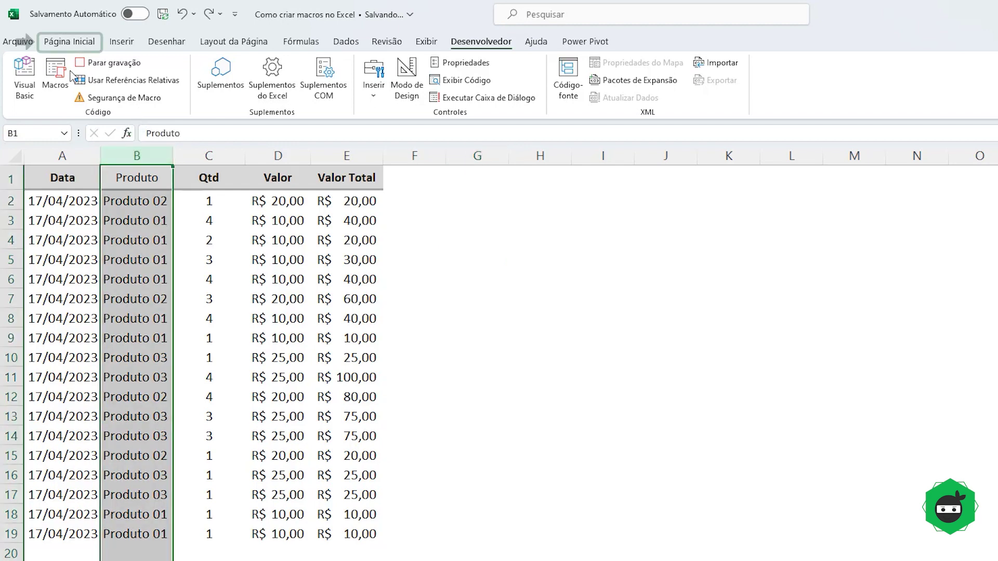
left_click(69, 45)
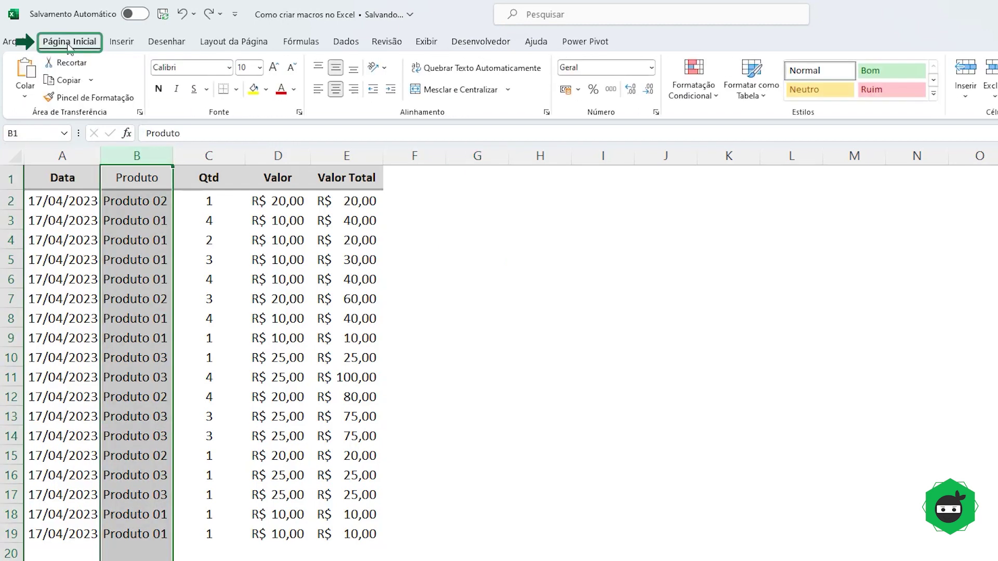
left_click(159, 92)
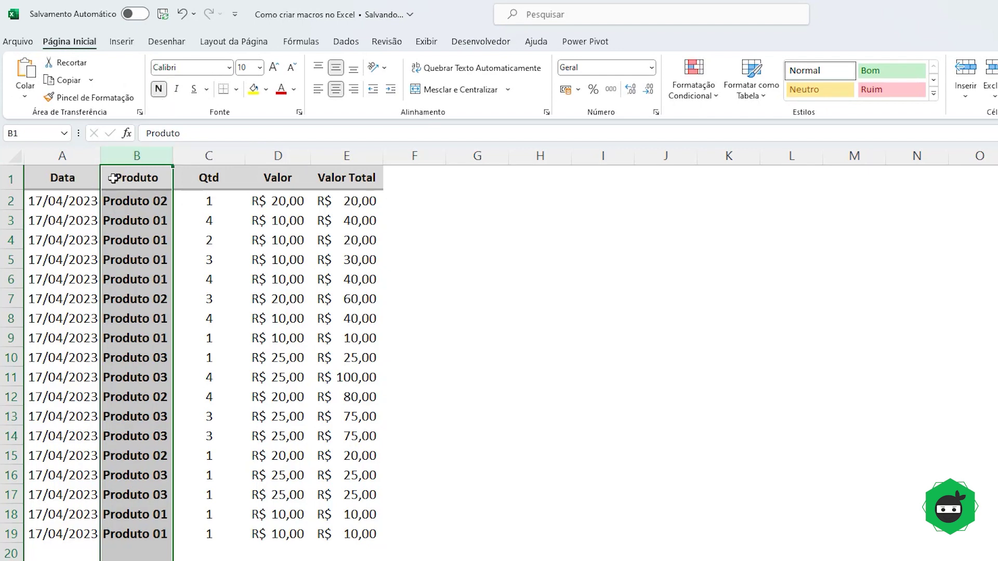
left_click(57, 176)
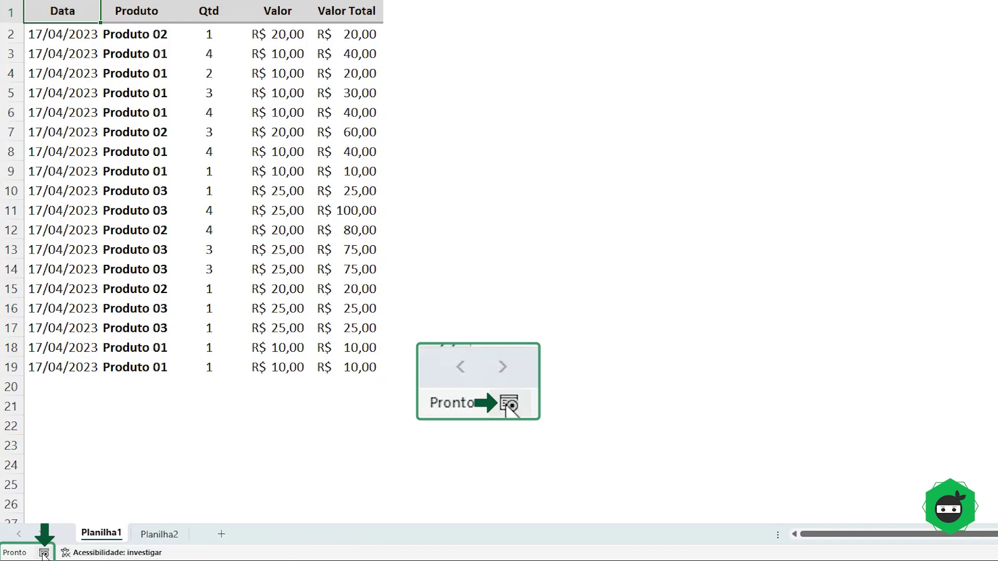
- Undo the bold on the product names and bring up the Macro list with Alt+F8
left_click_drag(136, 199, 154, 528)
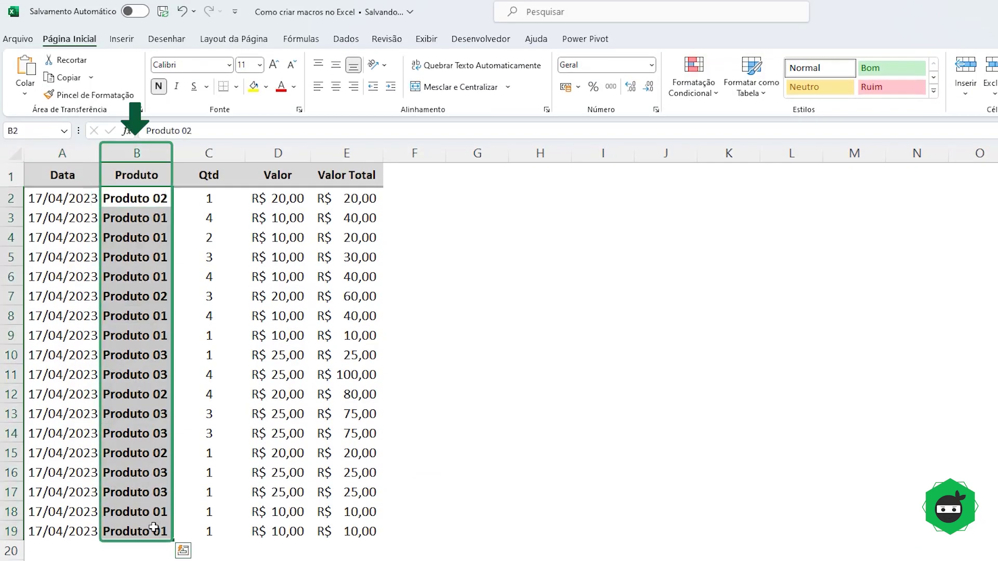
left_click(460, 324)
key("ctrl+z")
key("alt+F8")
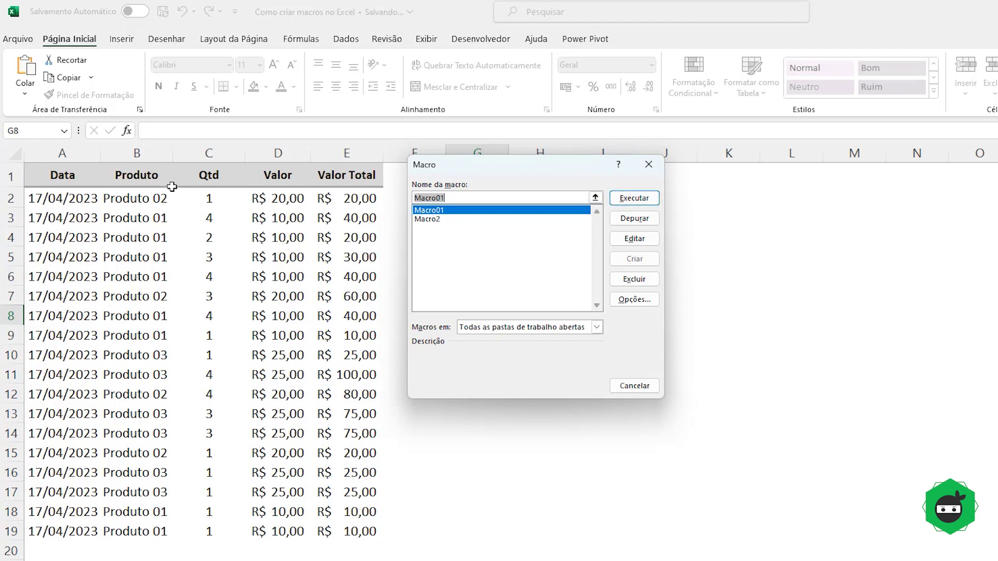
- Run Macro01 to bold the Produto column, then undo it
left_click(633, 199)
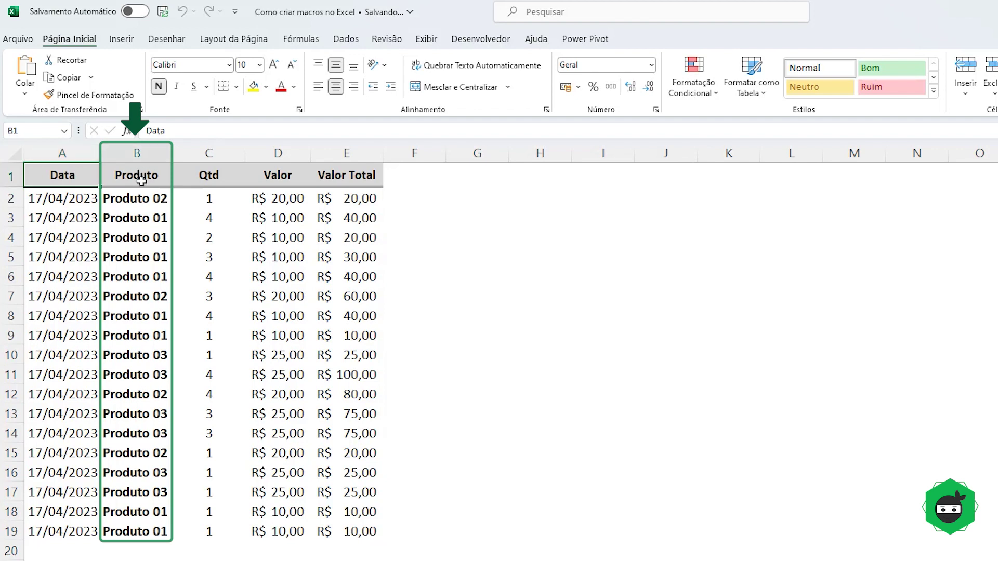
left_click_drag(141, 181, 156, 455)
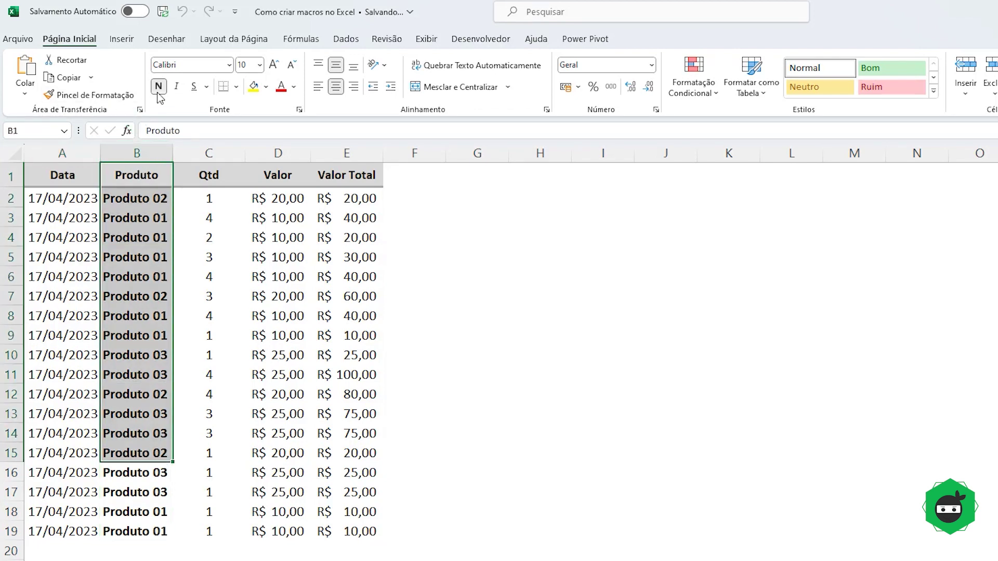
key("ctrl+z")
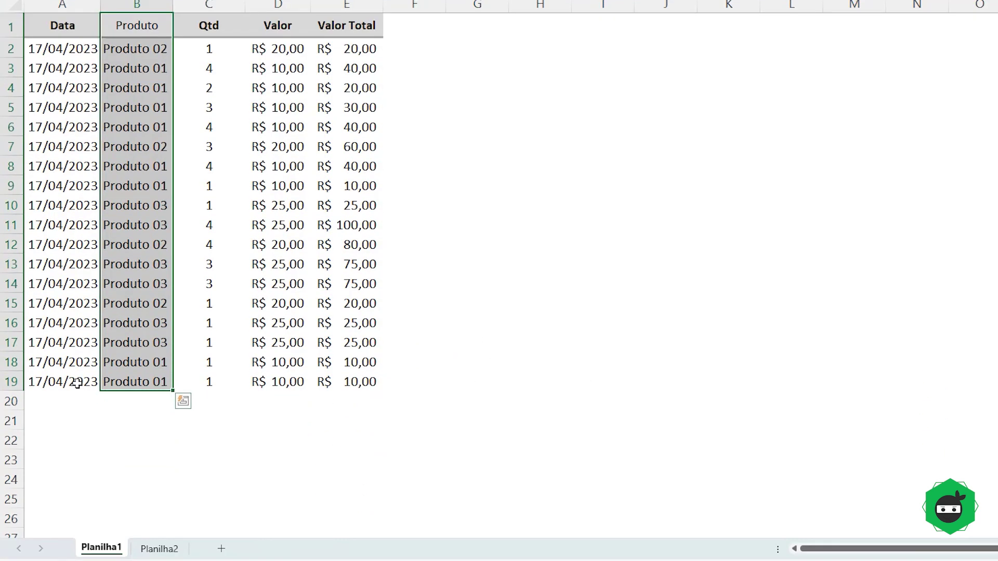
- Copy row 19 into row 20, rename B20 to Produto 100, and autofit column B
left_click_drag(78, 381, 352, 381)
key("ctrl+c")
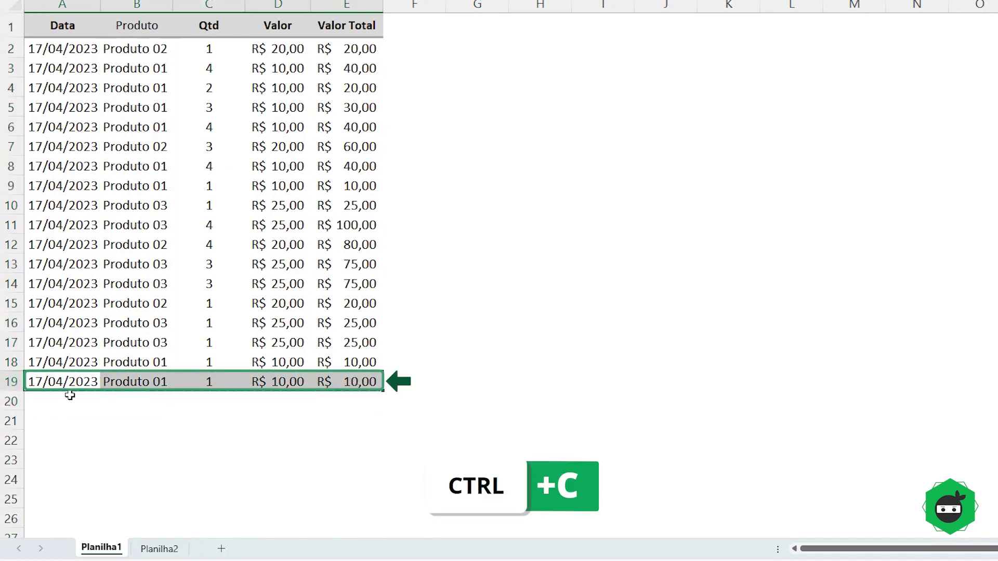
left_click(69, 396)
key("ctrl+v")
left_click(174, 399)
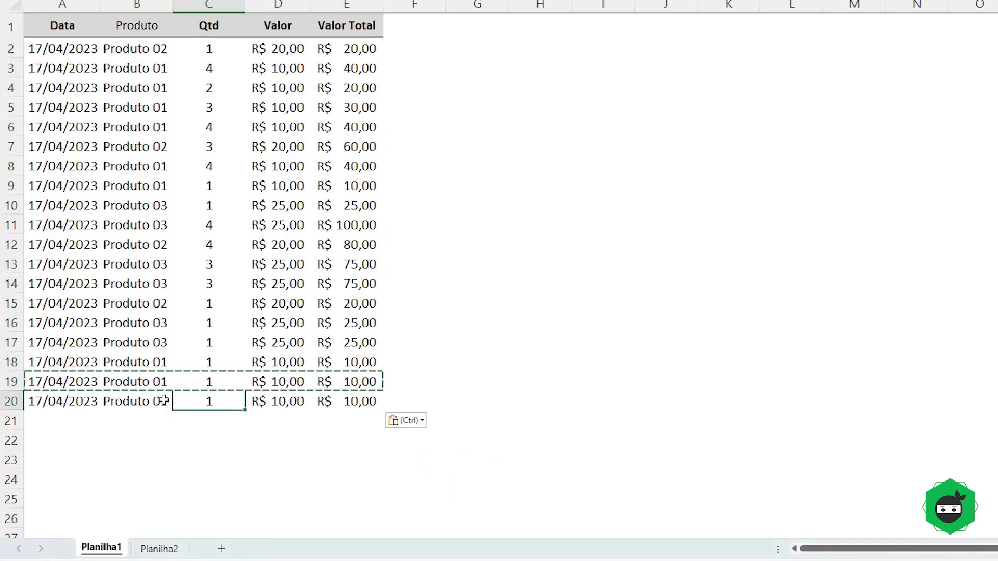
double_click(164, 400)
key("BackSpace")
key("BackSpace")
type("10")
key("Return")
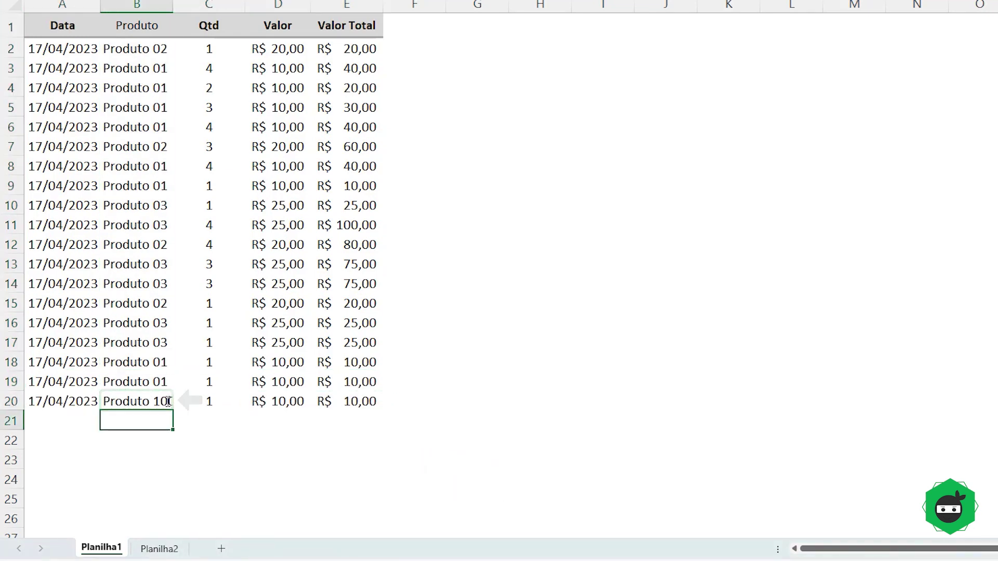
double_click(173, 129)
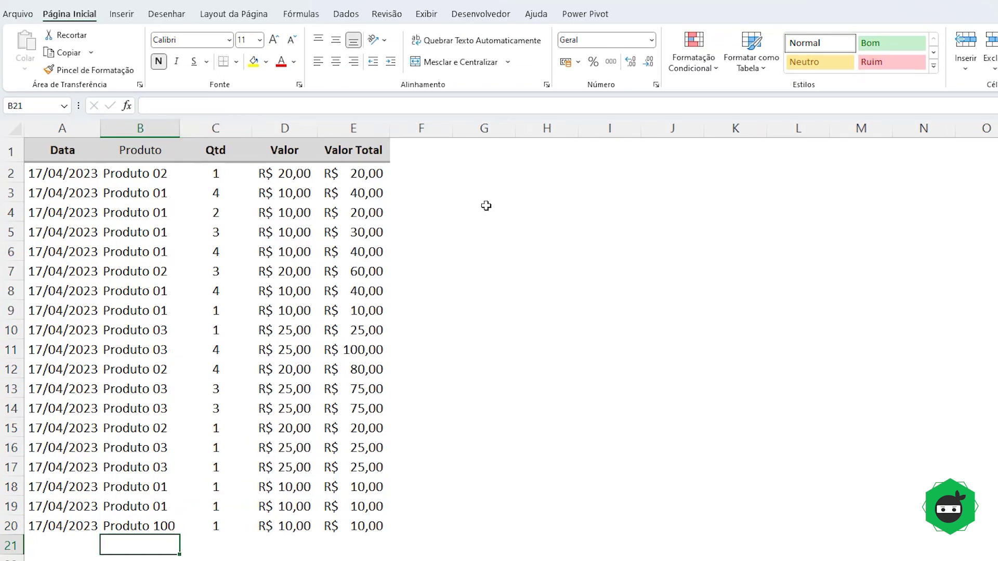
left_click(489, 207)
- Run Macro01 on the extended table, then undo the bolding and return to A1
key("alt+F8")
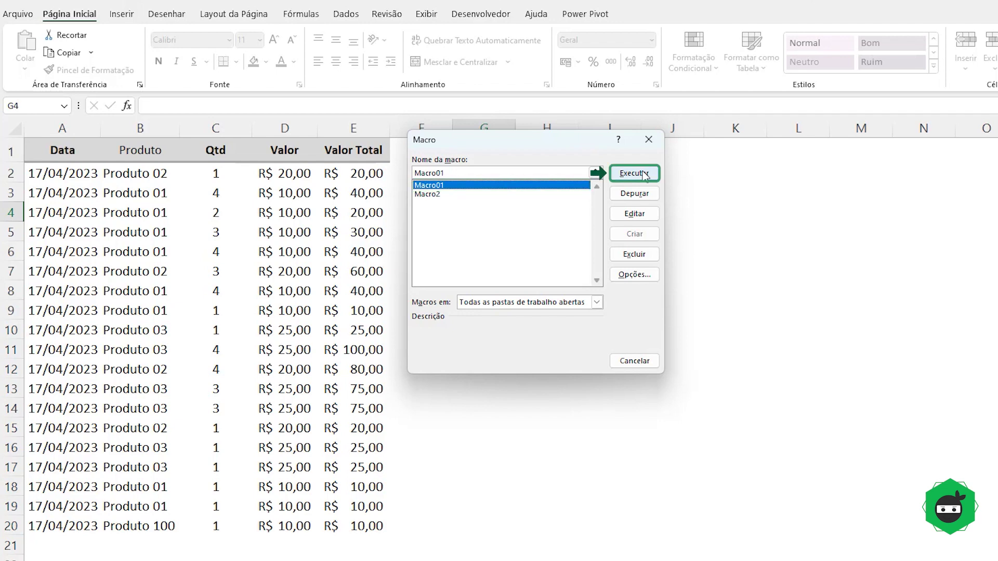
left_click(644, 176)
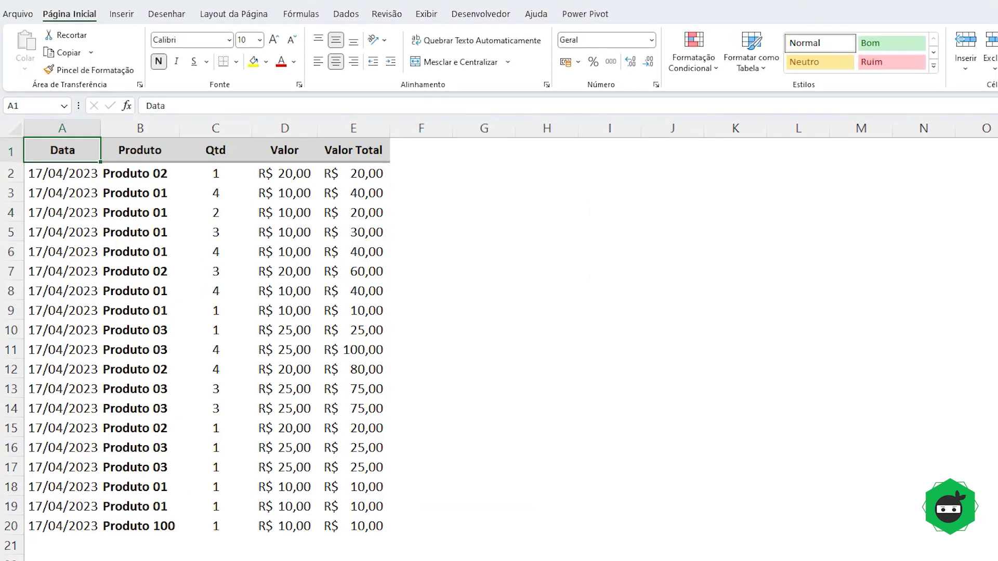
left_click(613, 369)
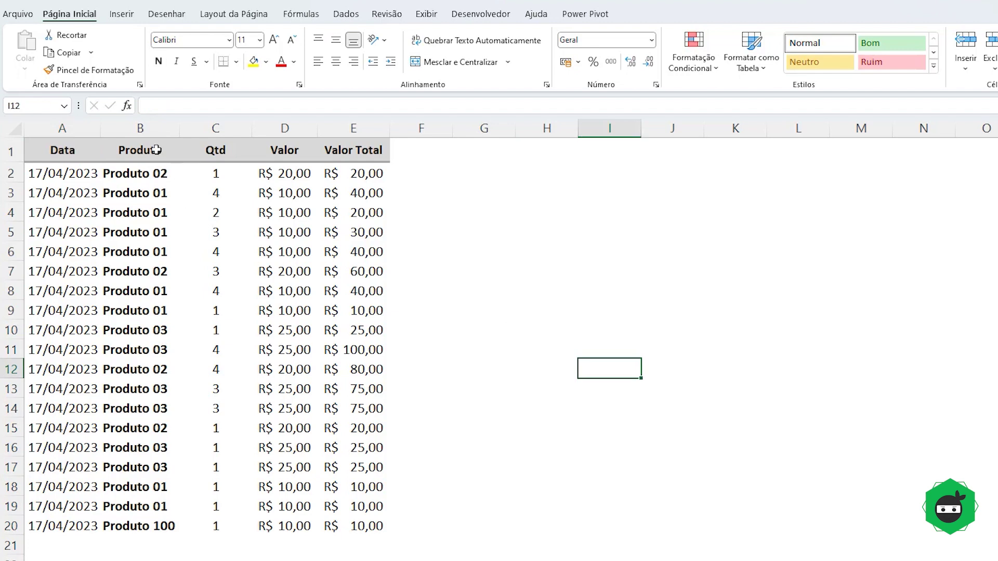
left_click_drag(144, 160, 148, 522)
key("ctrl+z")
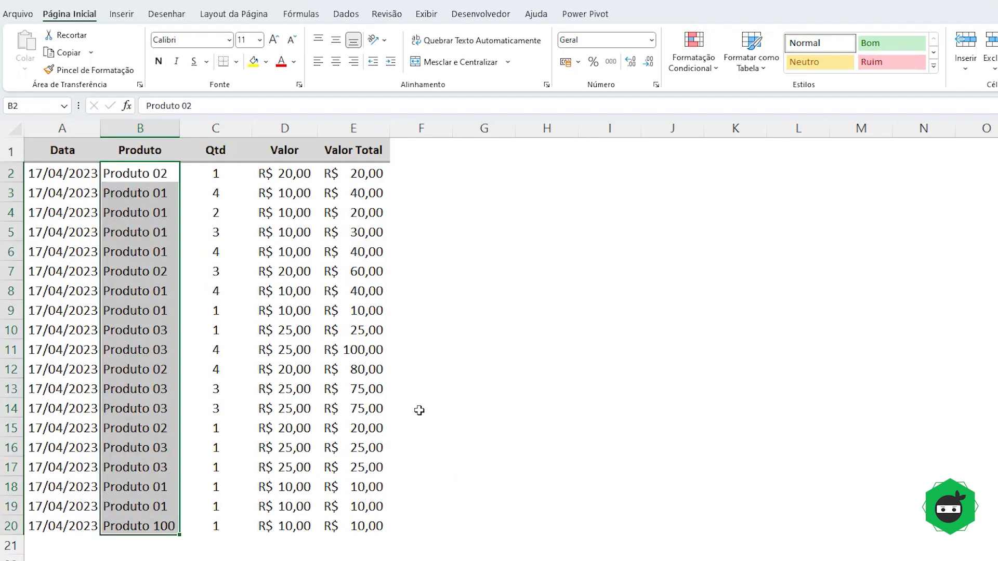
left_click(420, 408)
left_click(52, 154)
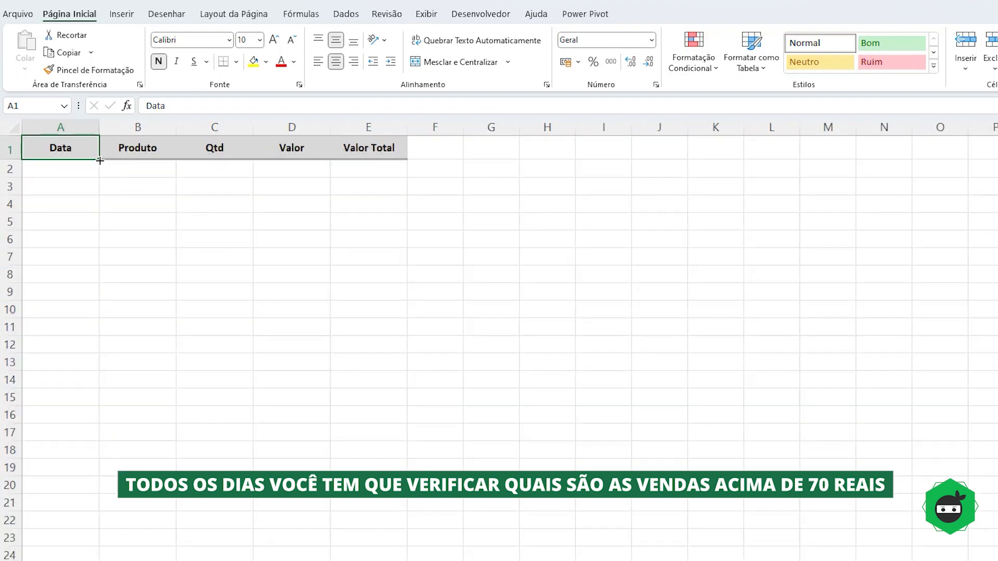
- Filter the sales table to Valor Total greater than or equal to 70
left_click(82, 167)
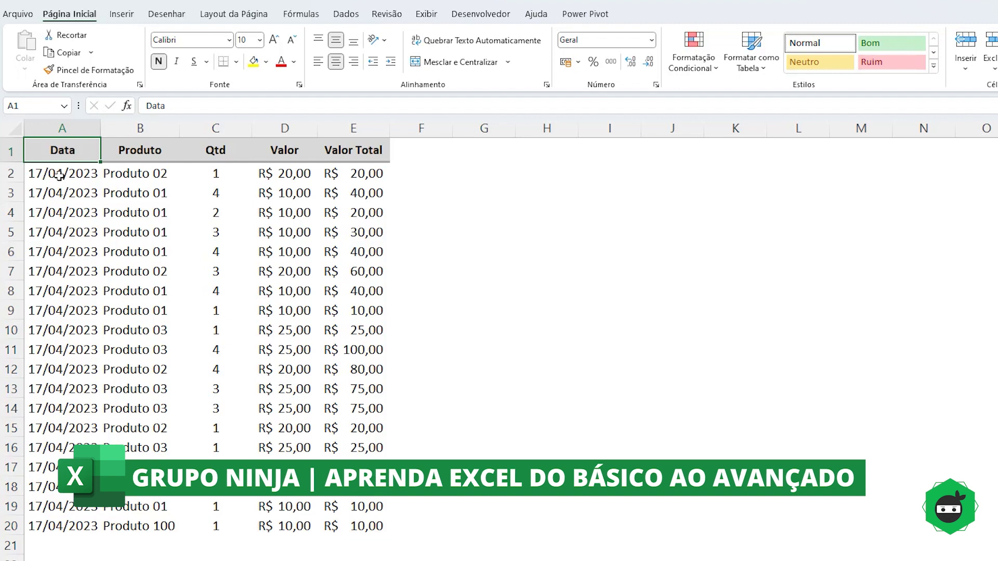
left_click(346, 14)
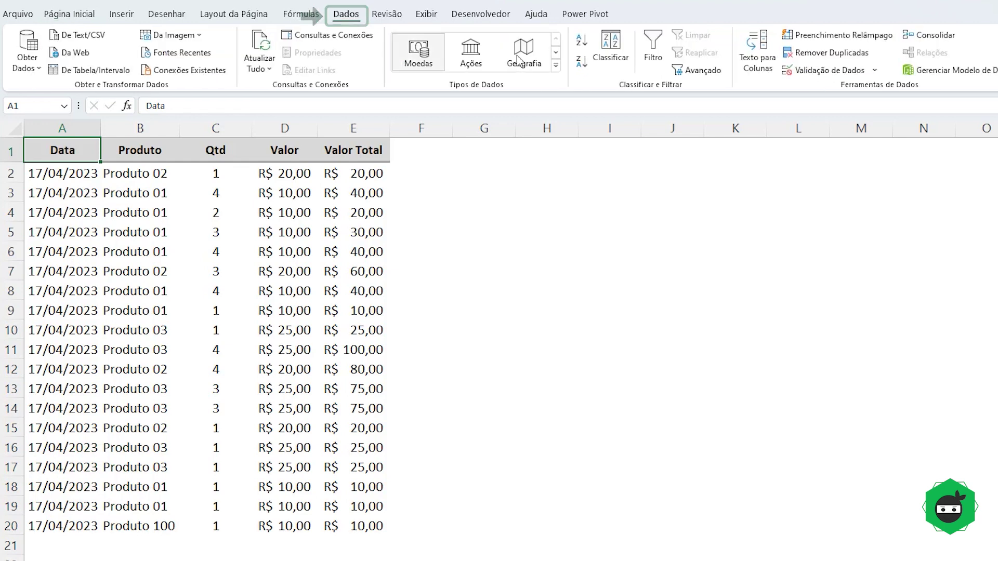
left_click(653, 52)
left_click(383, 155)
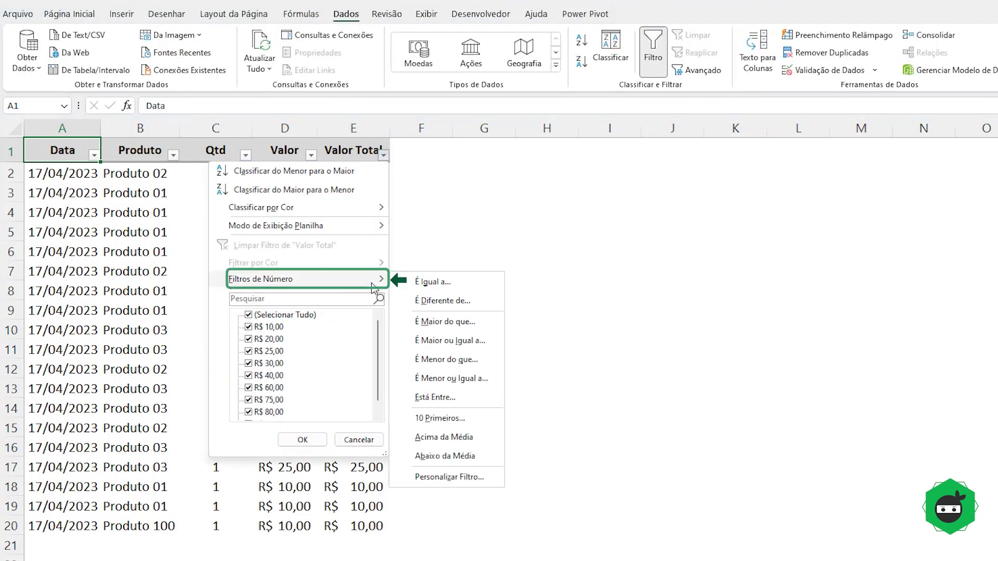
left_click(417, 338)
type("70")
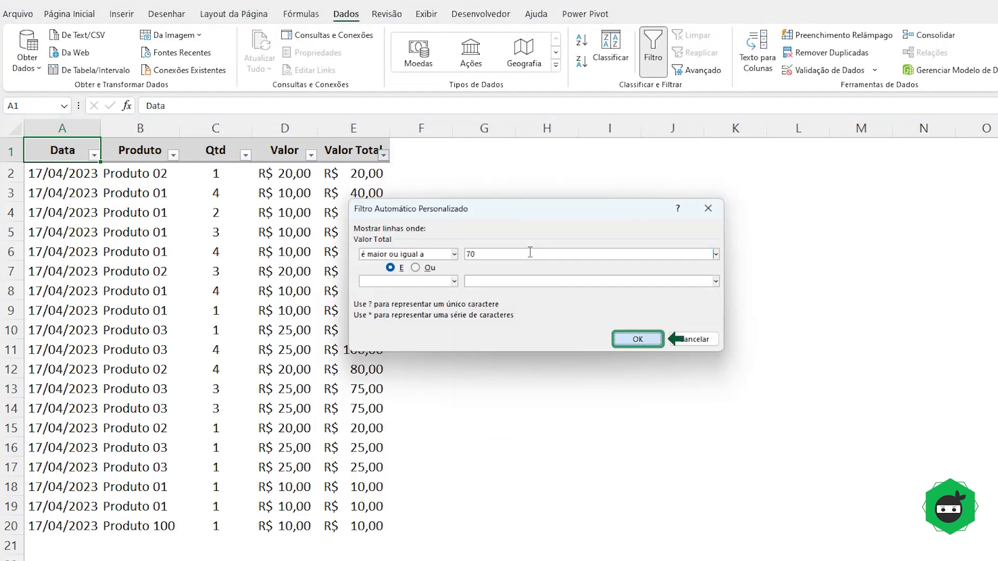
left_click(638, 339)
- Copy filtered rows 11 to 14 and paste them under the second sheet's headers
left_click_drag(89, 178, 364, 232)
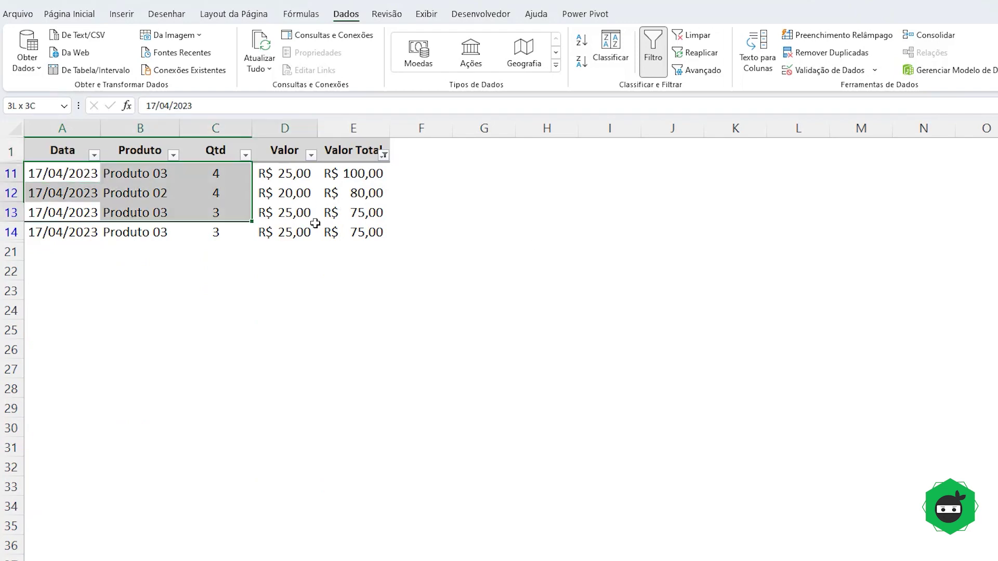
key("ctrl+c")
key("ctrl+Page_Down")
key("ctrl+v")
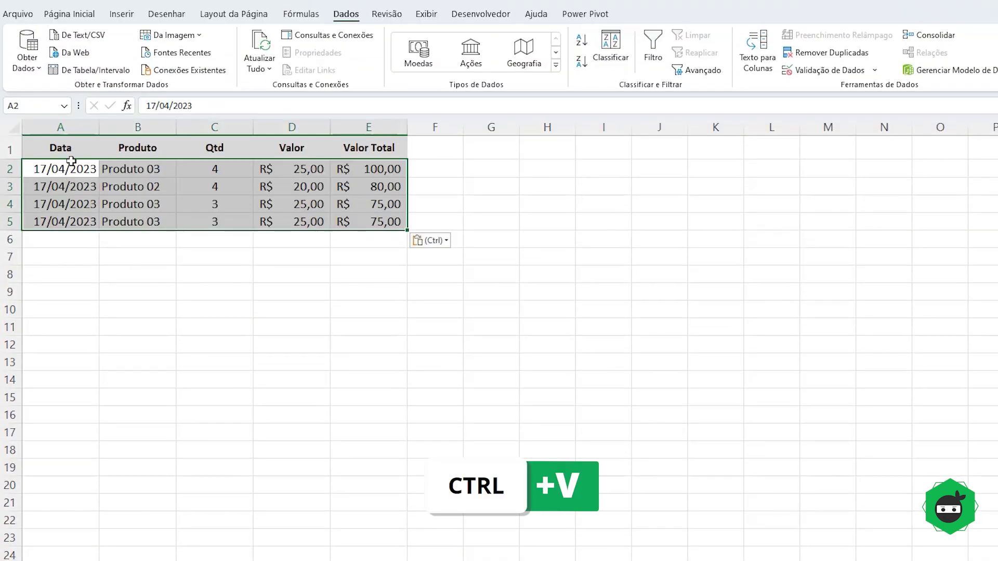
left_click(80, 155)
- On the sales sheet, clear the Valor Total filter and turn filtering off
key("ctrl+Page_Up")
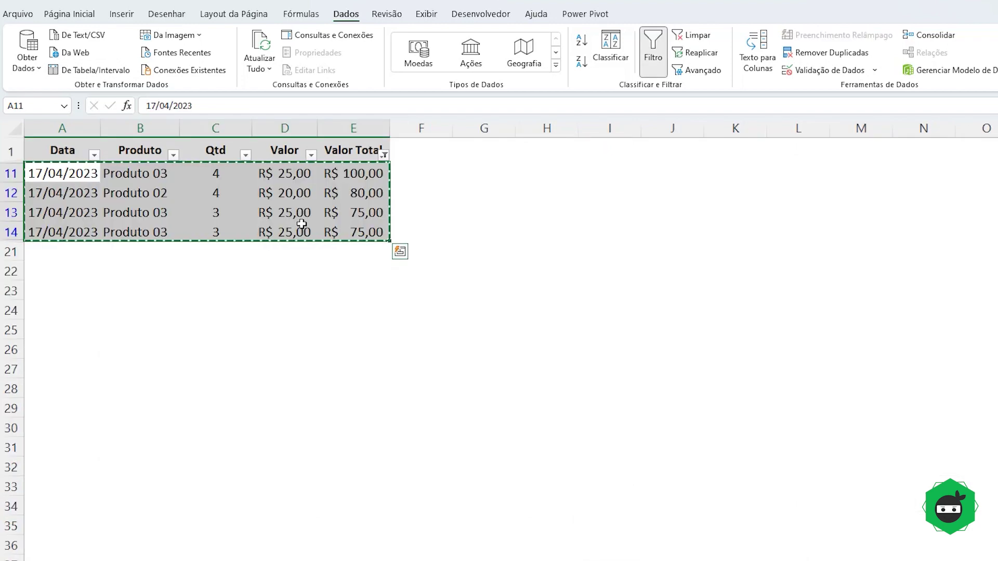
left_click(351, 150)
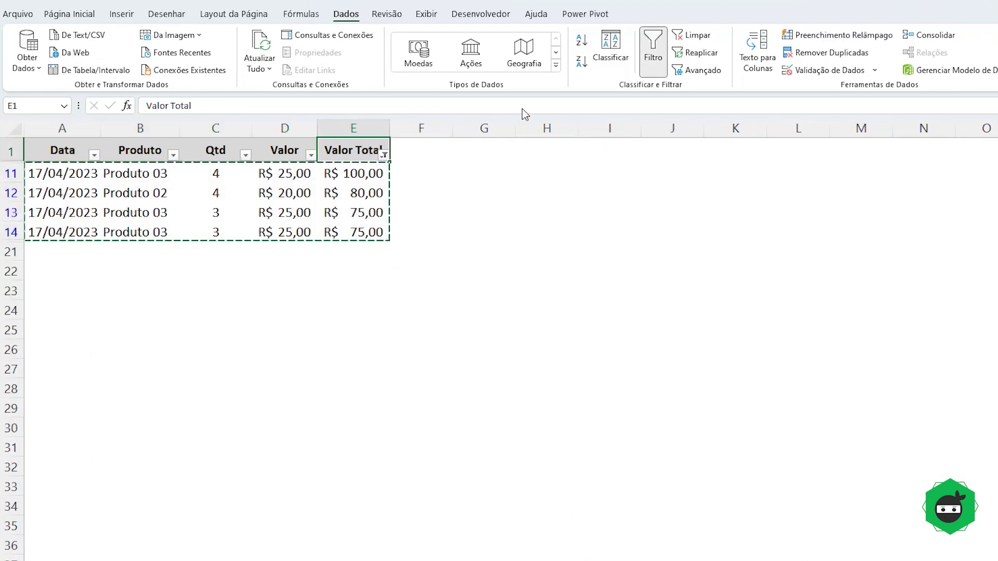
left_click(694, 35)
left_click(648, 50)
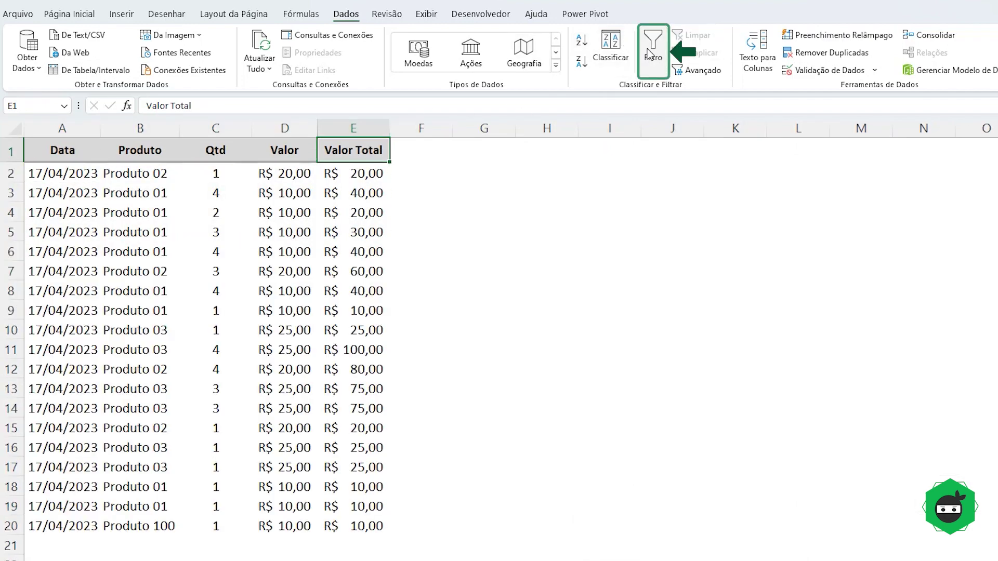
left_click(89, 17)
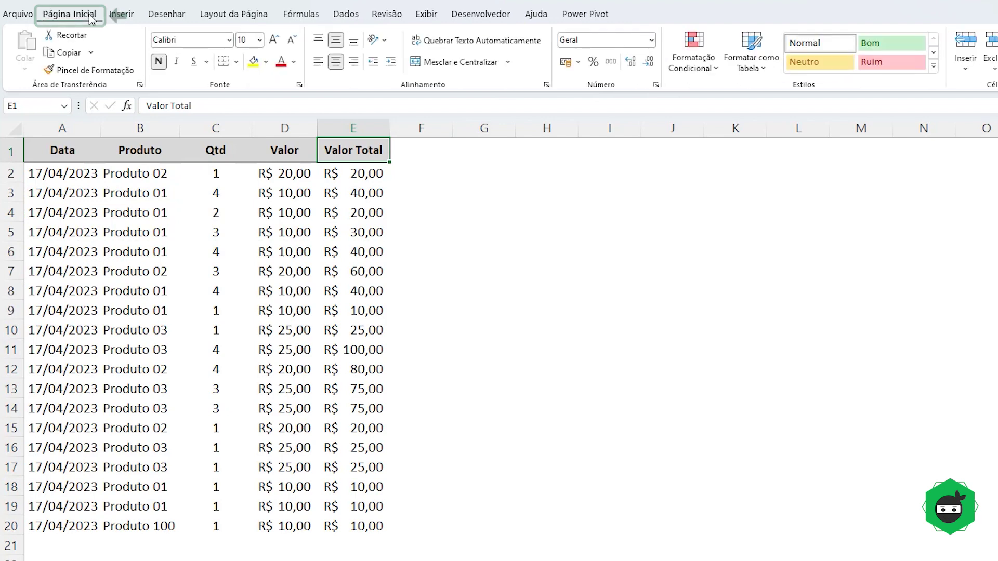
left_click(62, 152)
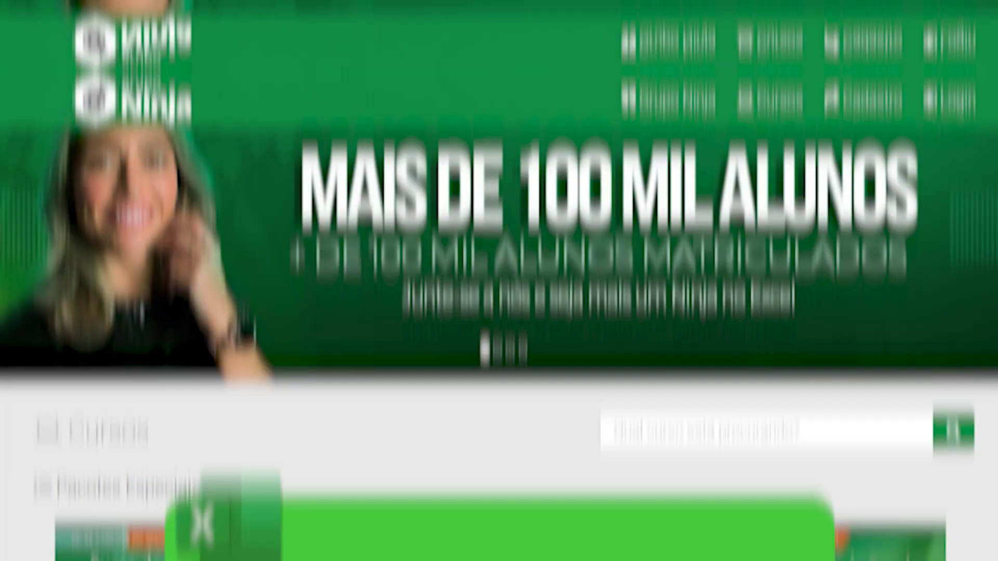
scroll(510, 385, "down", 7)
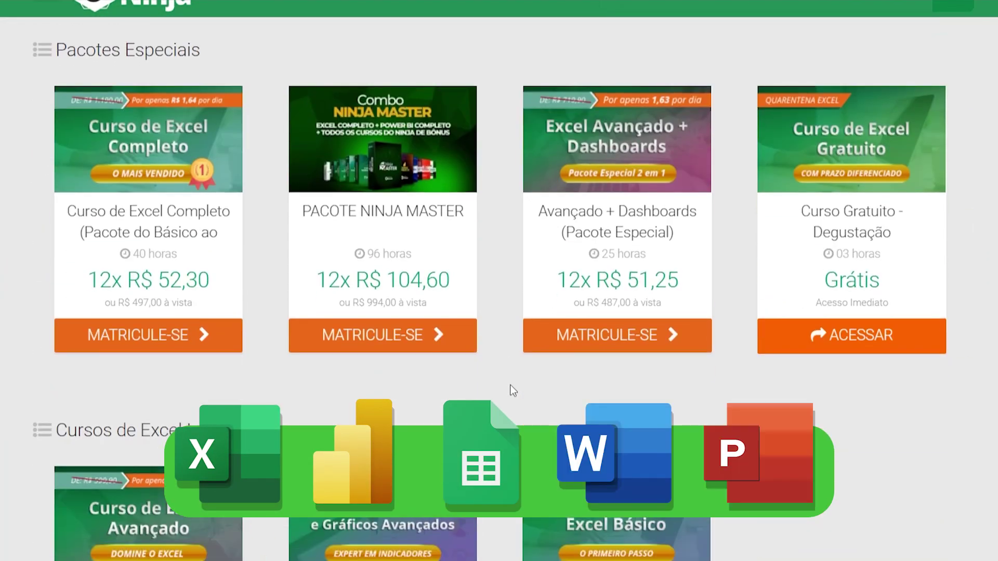
scroll(510, 386, "down", 5)
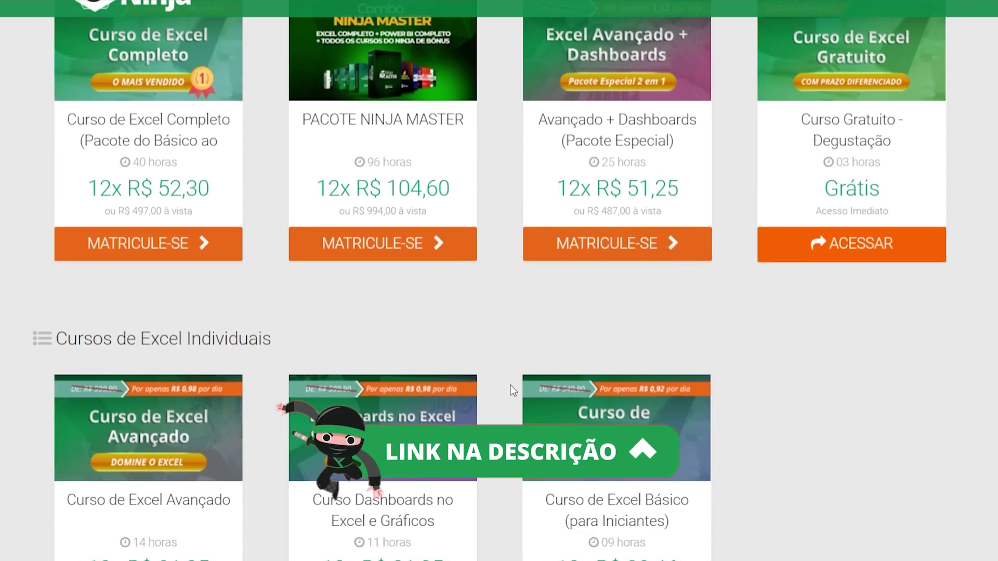
scroll(510, 390, "down", 2)
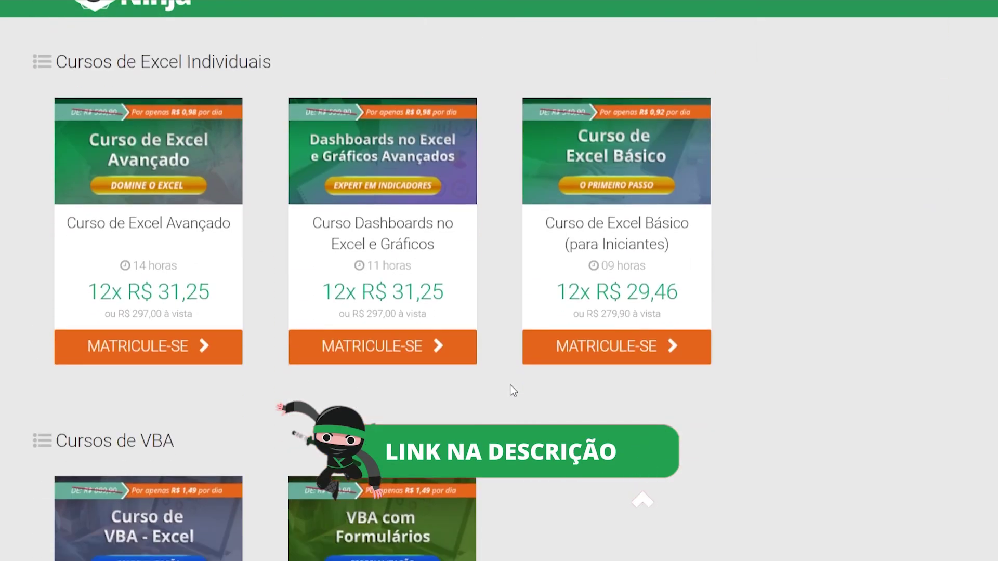
scroll(510, 390, "down", 7)
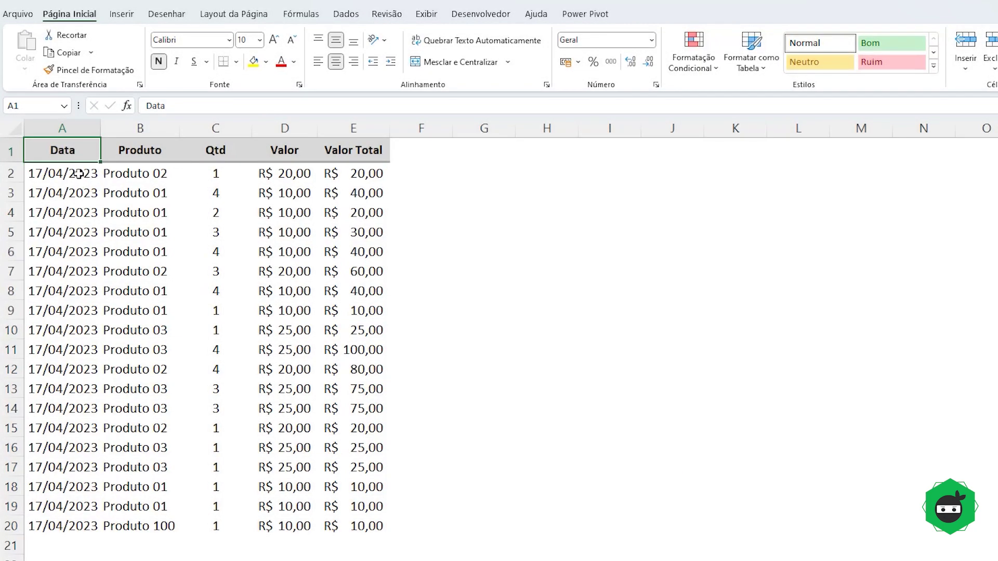
- From cell A1, begin recording a macro named MaiorQue70 stored in this workbook
mouse_move(78, 174)
left_mouse_down()
mouse_move(309, 530)
mouse_move(323, 530)
left_mouse_up()
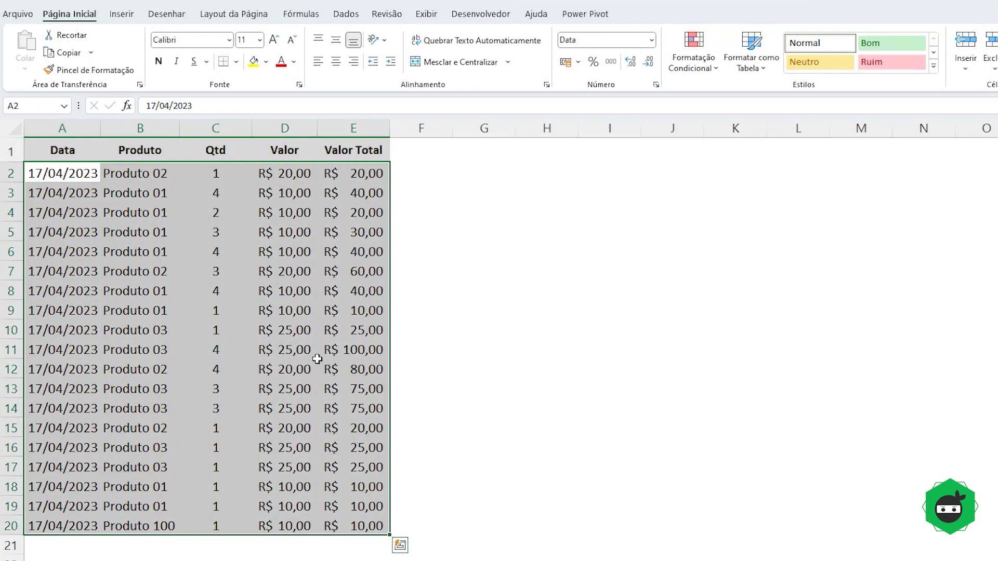
left_click(65, 152)
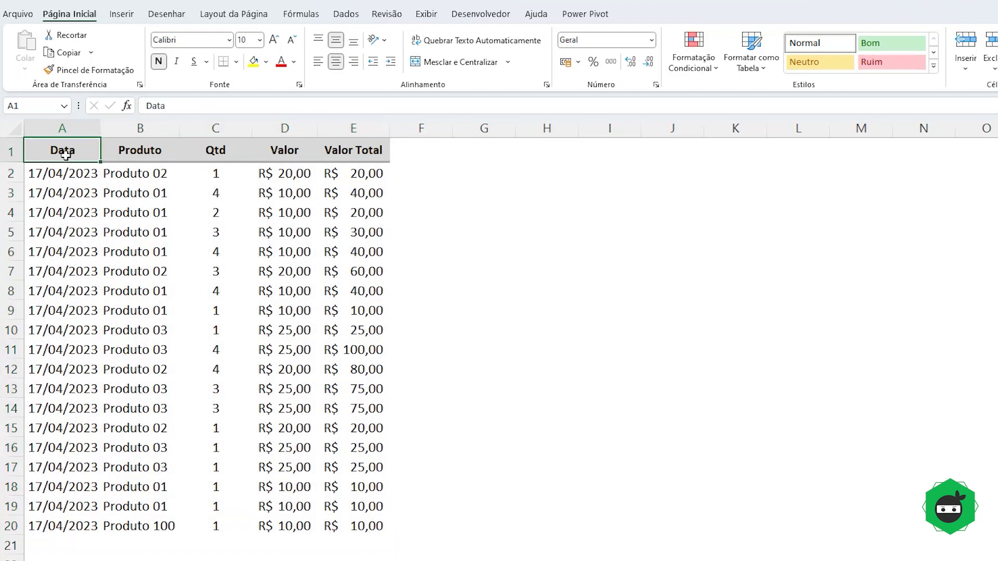
left_click(498, 19)
left_click(106, 34)
type("MaiorQue")
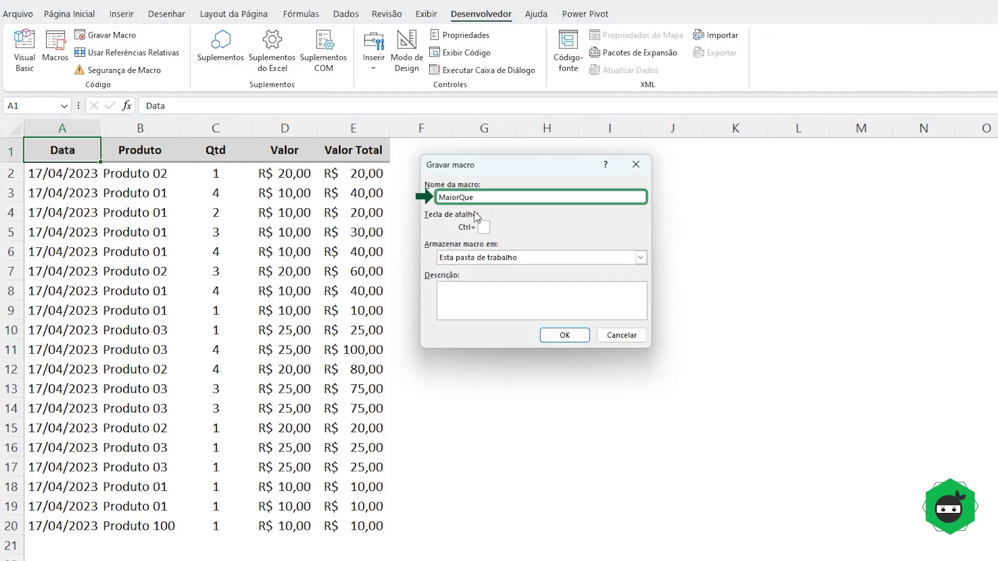
type("70")
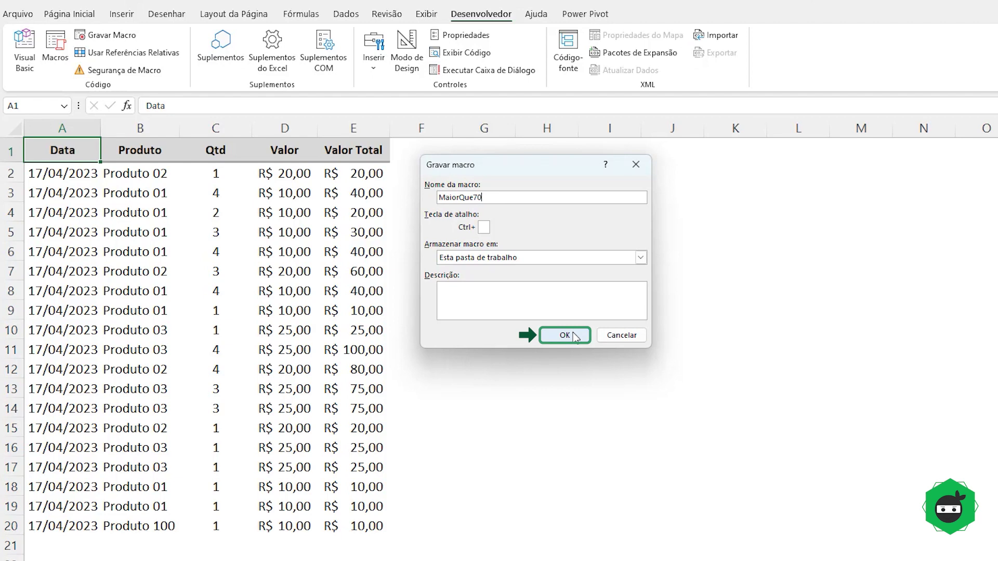
left_click(575, 339)
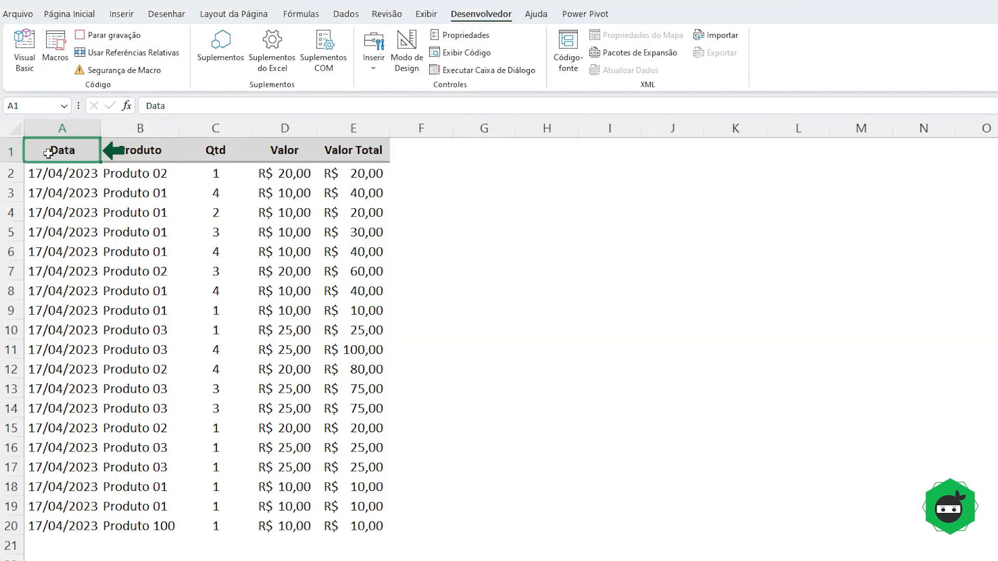
- Enable the Dados filter and keep only rows with Valor Total ≥ 70
left_click(86, 13)
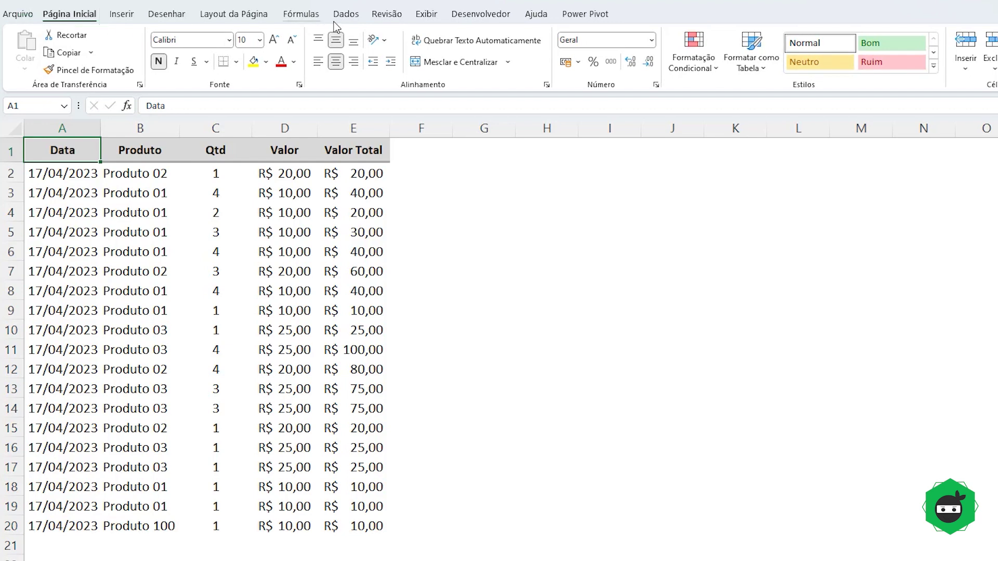
left_click(346, 14)
left_click(653, 50)
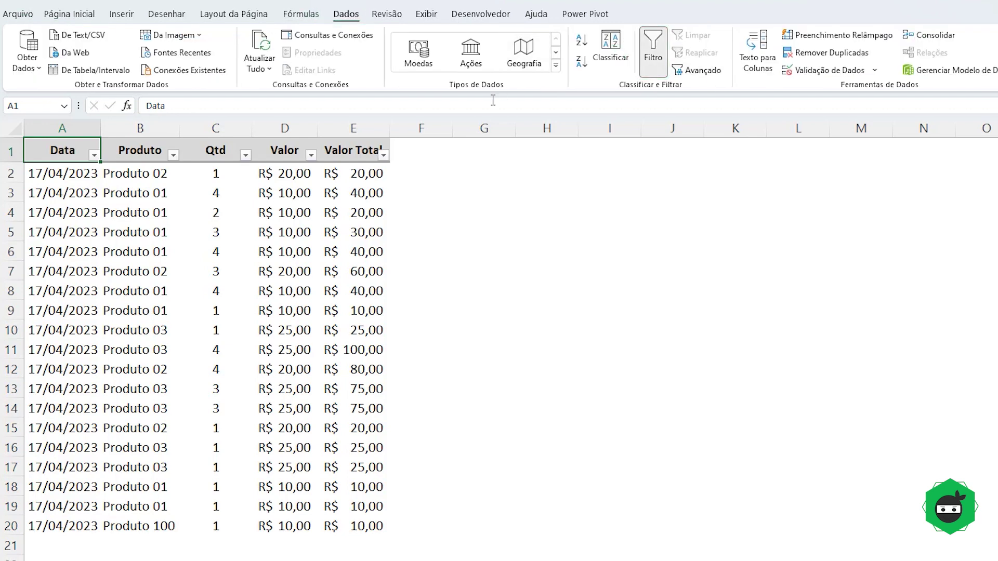
left_click(383, 156)
mouse_move(260, 280)
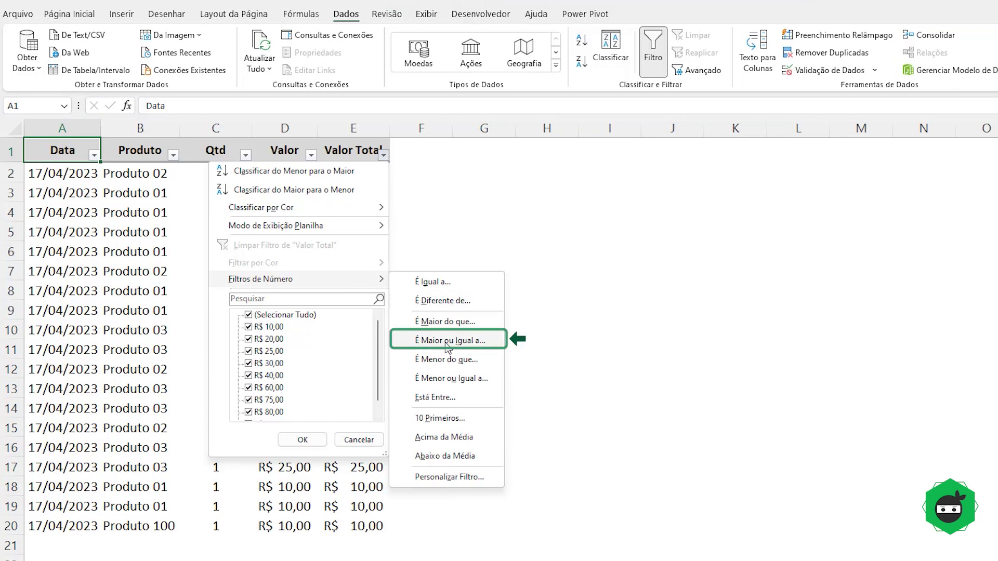
left_click(446, 343)
type("70")
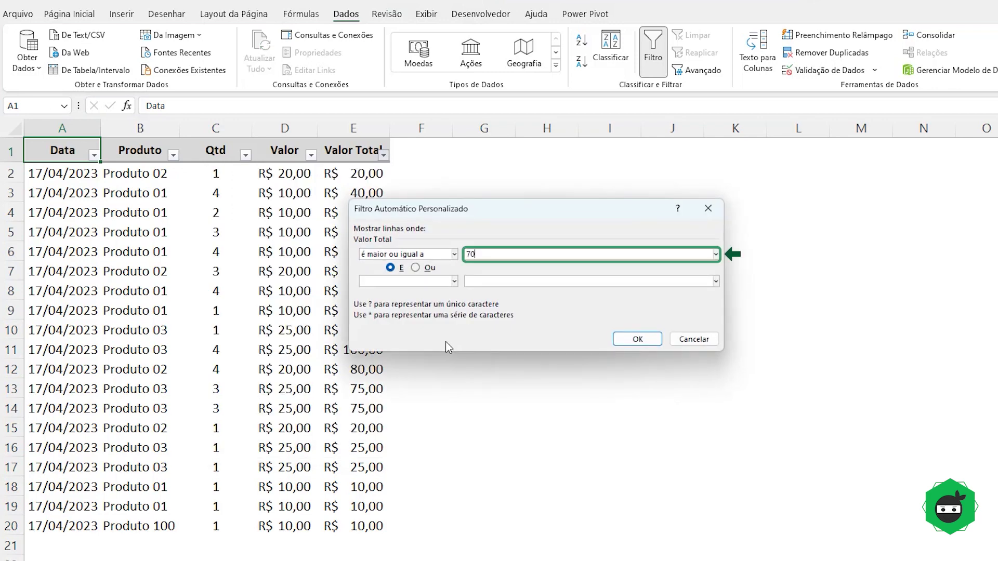
left_click(638, 339)
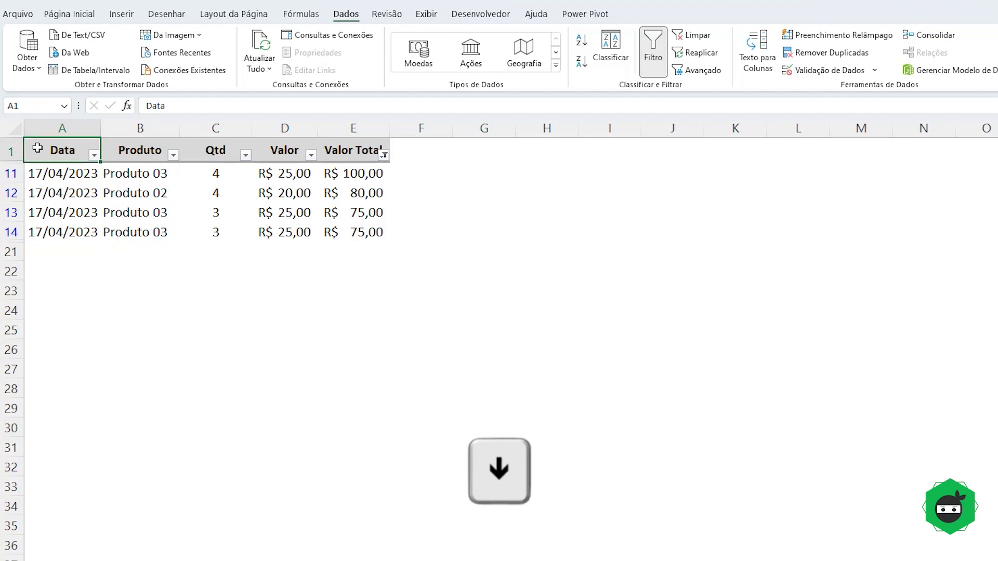
- Select the filtered rows A11:E14 with keyboard shortcuts and copy them
key("Down")
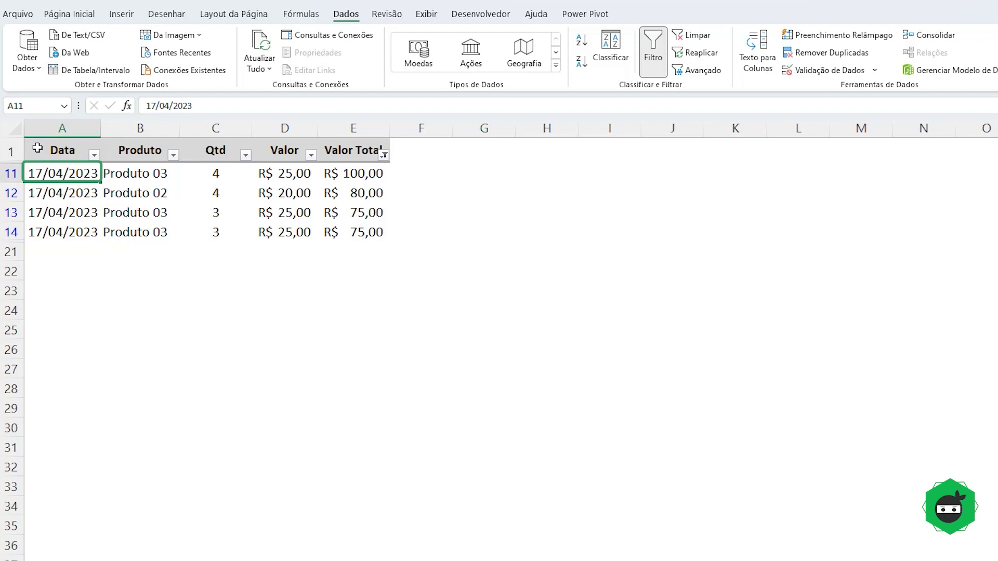
key("ctrl+shift")
key("ctrl+shift+Right")
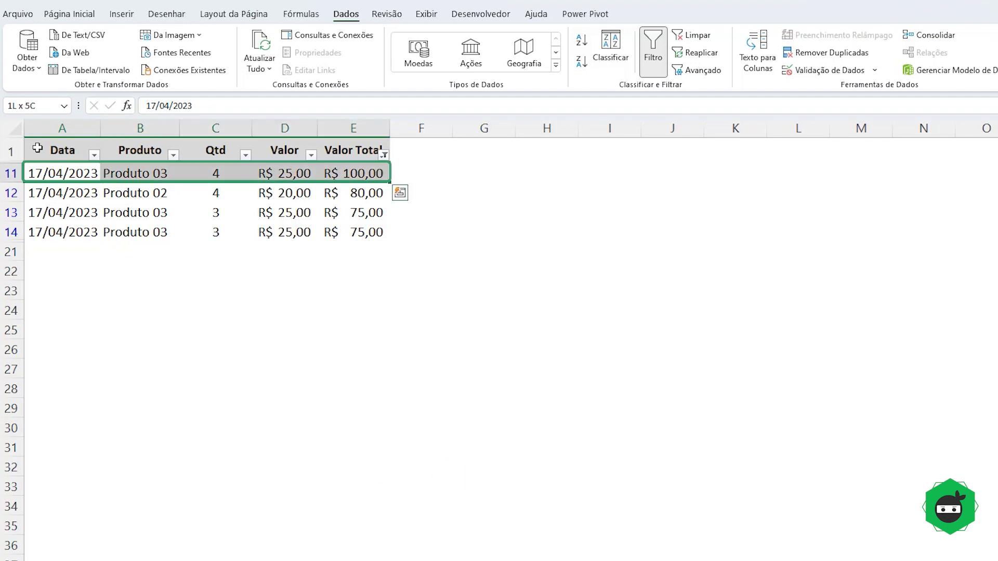
key("ctrl+shift+Right")
key("ctrl+shift+Down")
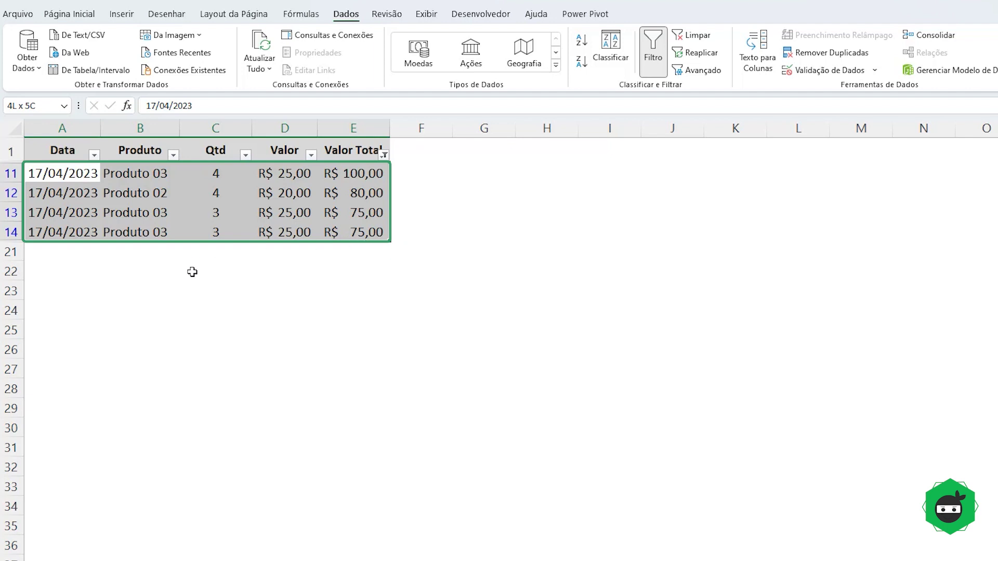
key("ctrl+c")
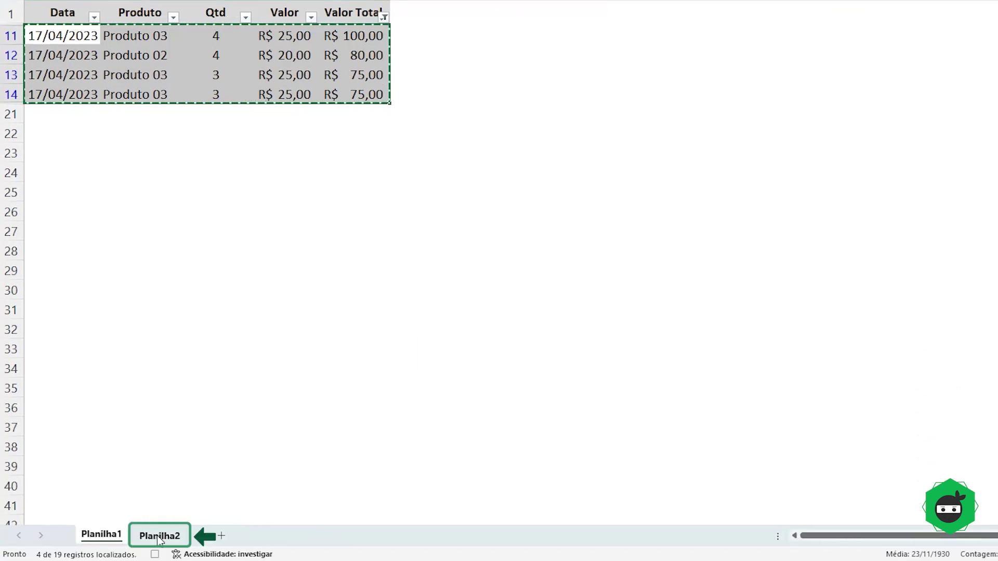
- Paste the copied rows into Planilha2 starting at A2, below the headers
left_click(157, 537)
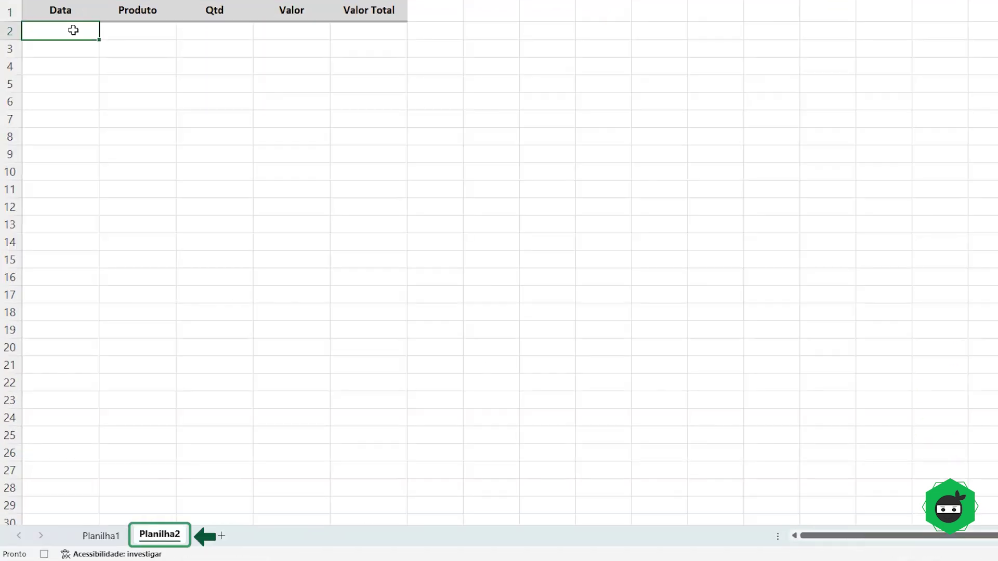
left_click(66, 143)
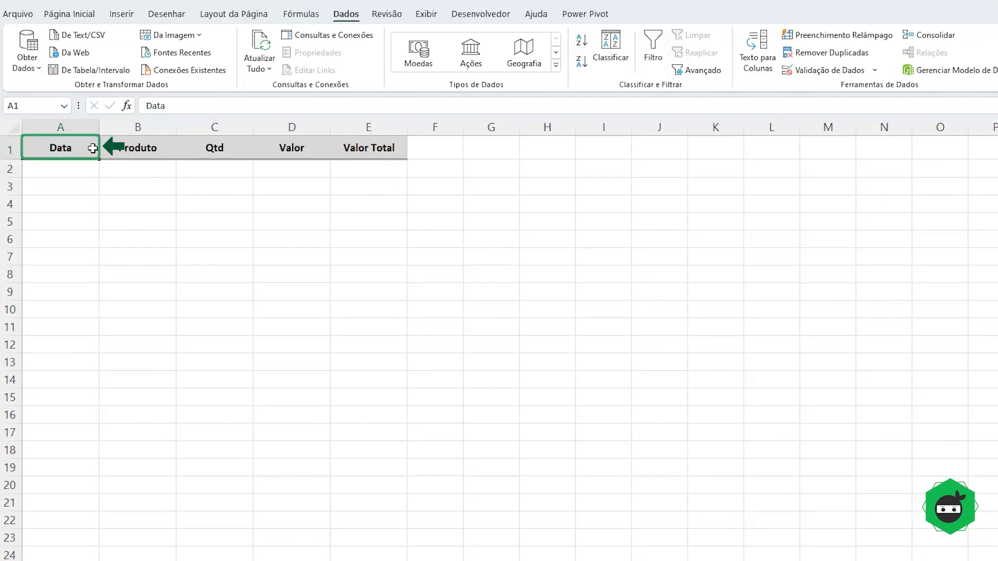
key("Down")
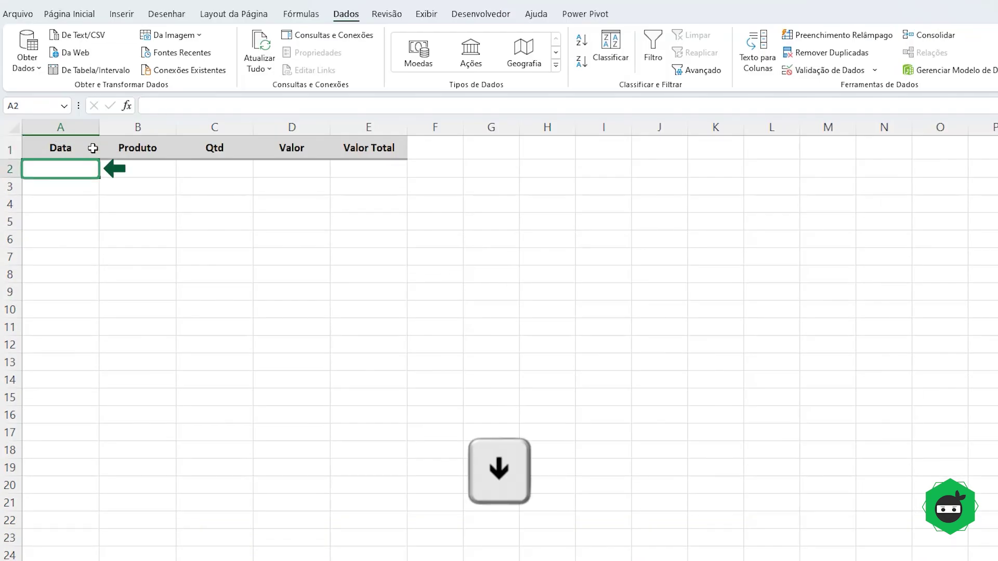
key("ctrl+v")
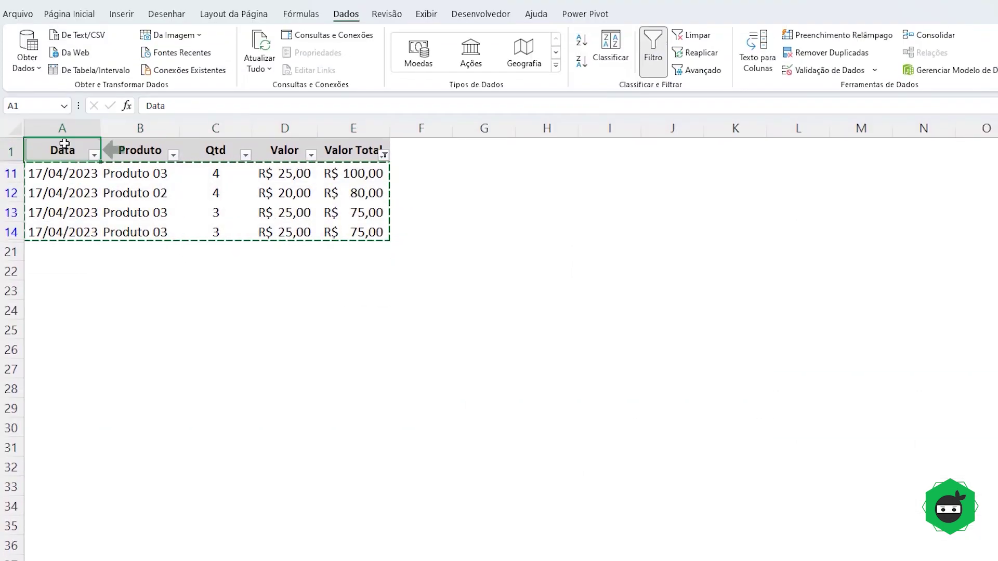
- Remove the sales table's filter and stop the MaiorQue70 recording
left_click(653, 52)
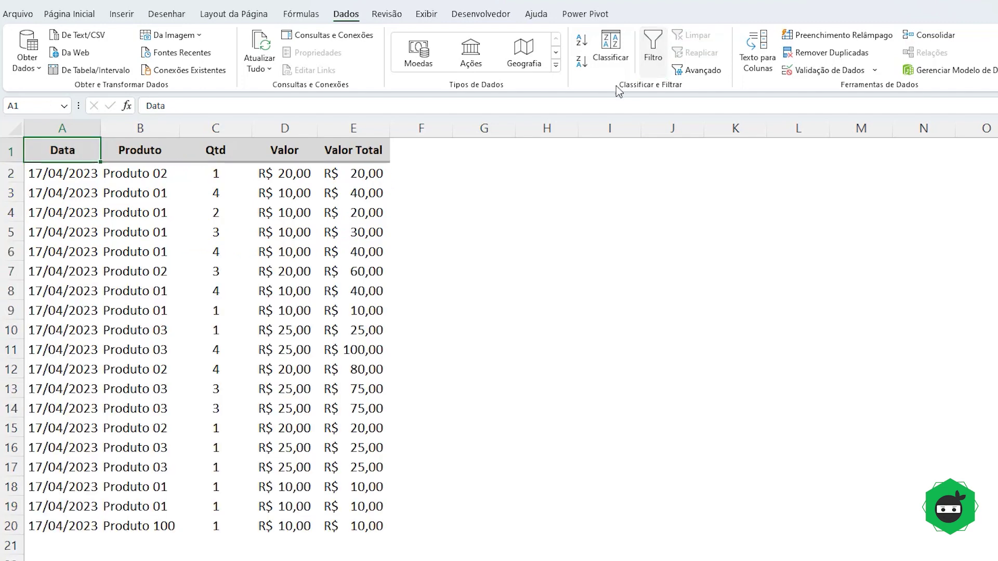
left_click(69, 13)
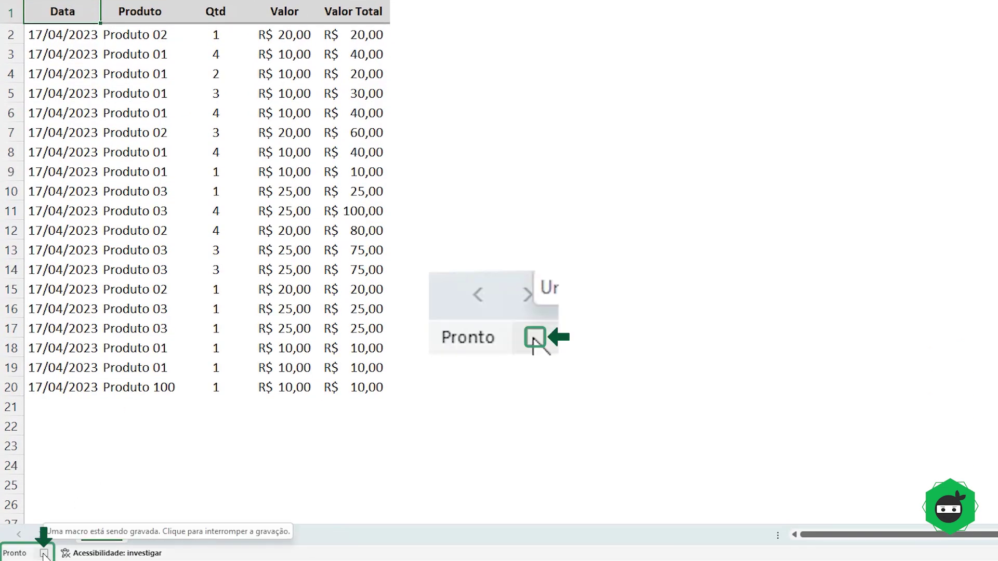
left_click(43, 555)
left_click(192, 275)
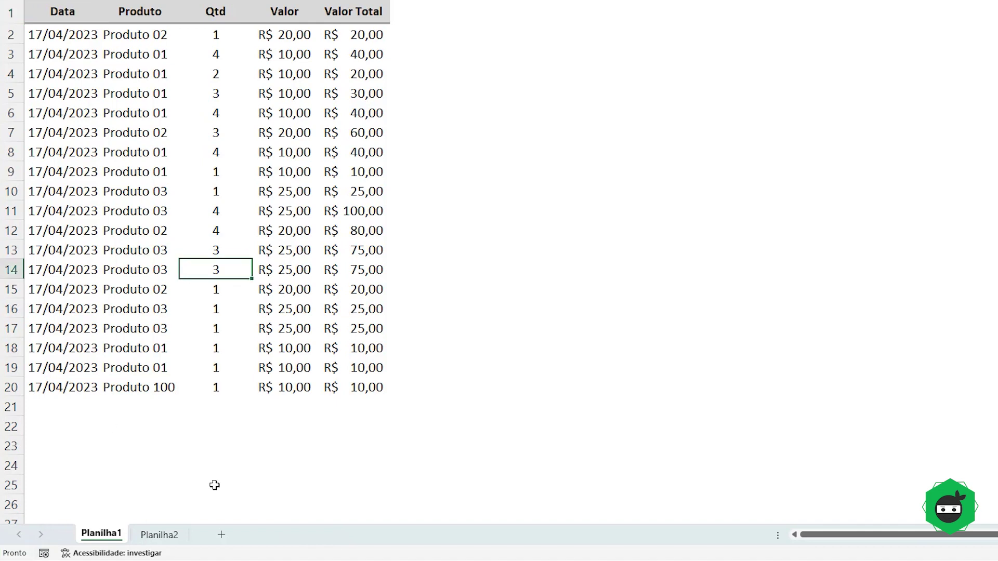
- Delete the previously pasted result rows from Planilha2
left_click(169, 539)
key("Delete")
left_click(60, 146)
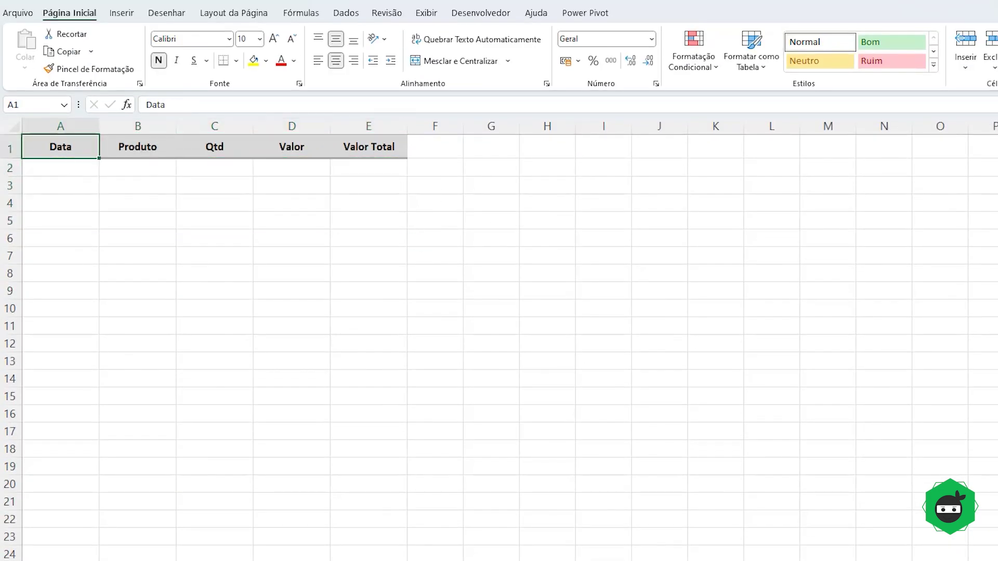
- From cell A1 on Planilha1, run the MaiorQue70 macro via Alt+F8
left_click(99, 534)
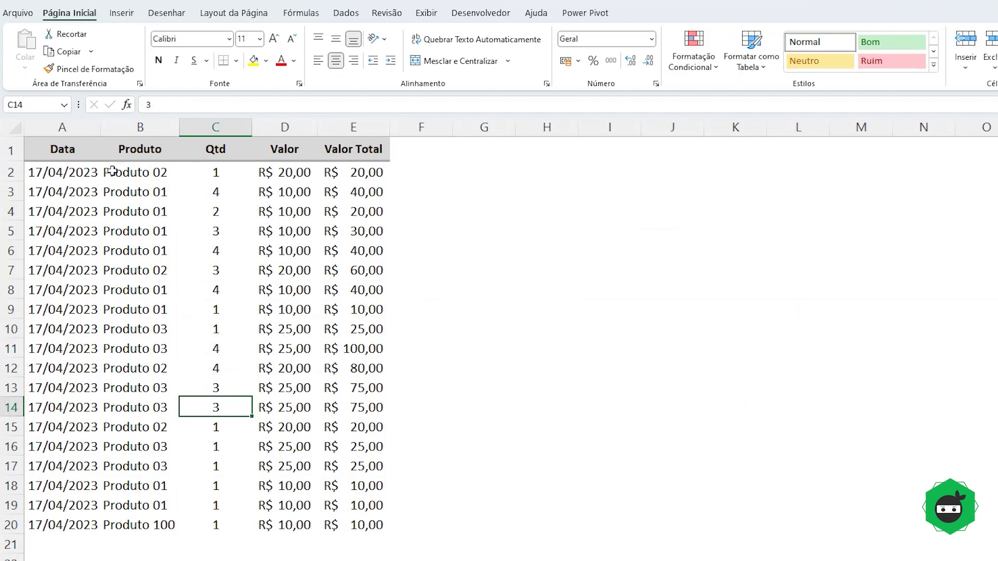
left_click(71, 152)
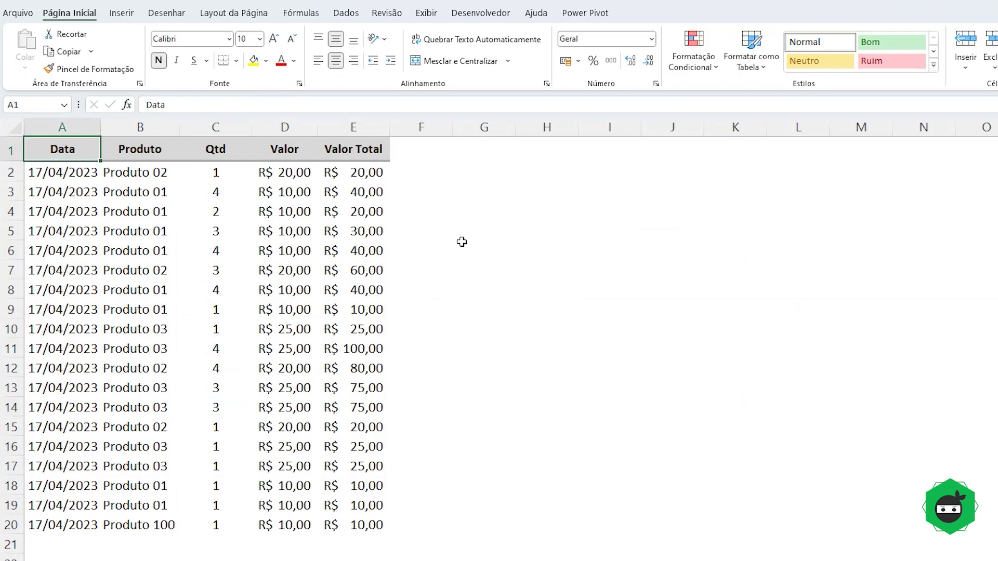
key("alt+F8")
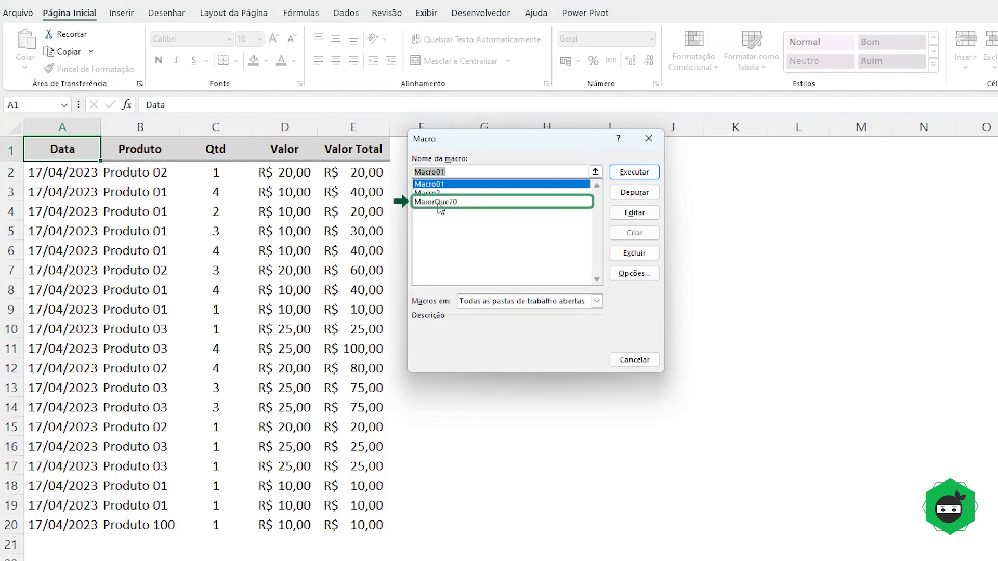
left_click(438, 204)
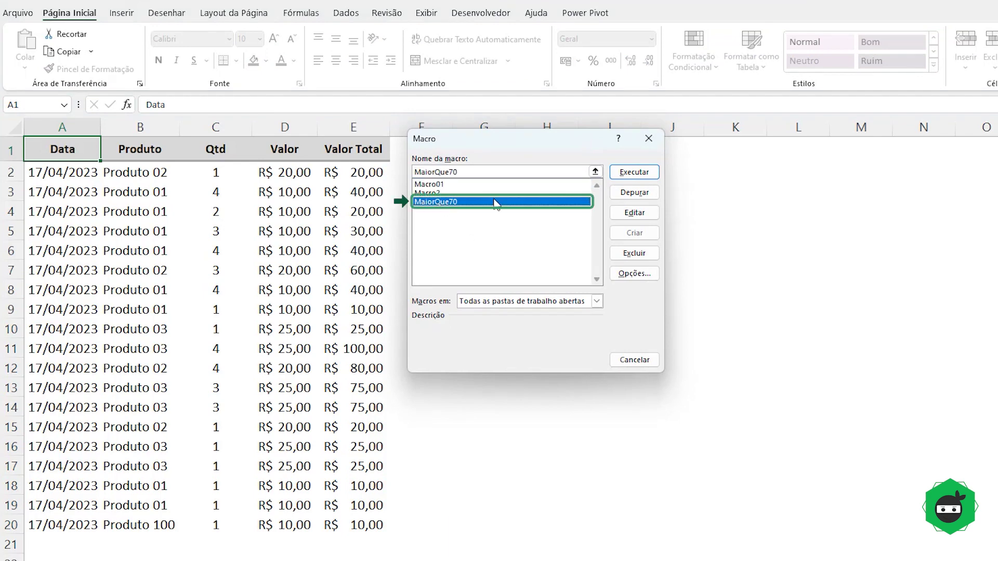
left_click(635, 174)
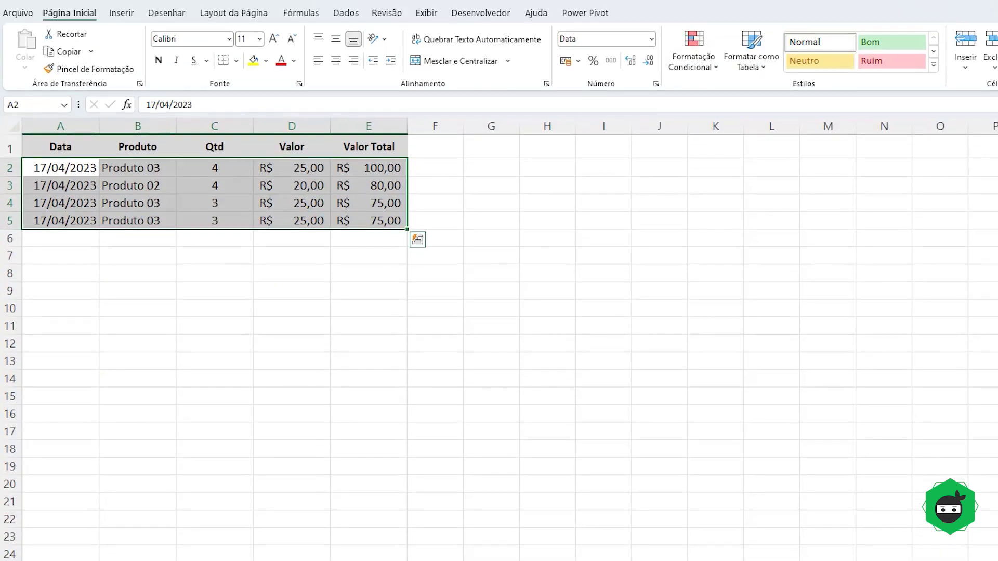
left_click(158, 289)
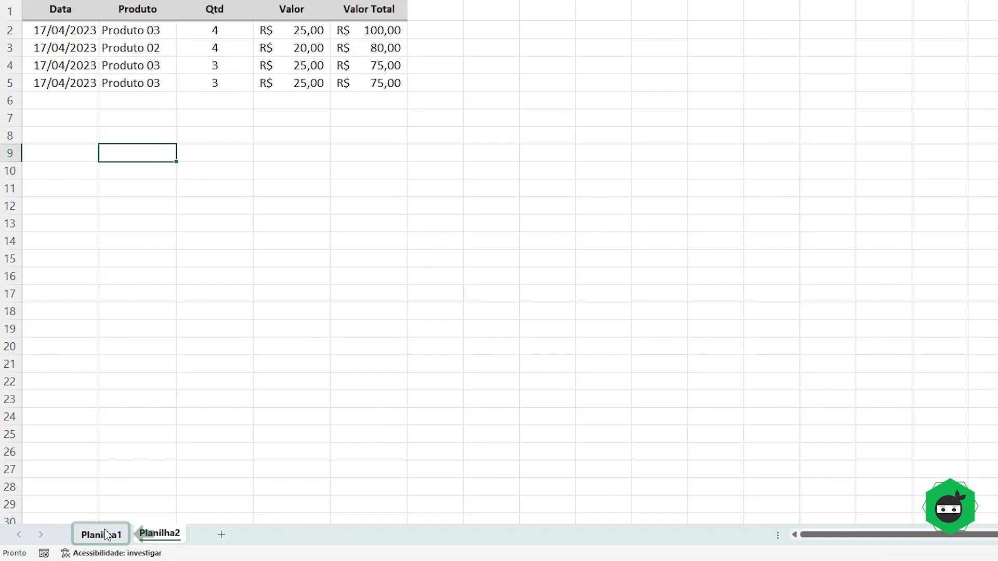
- On Planilha1, delete the empty columns H:J beside the main sales table
left_click(98, 534)
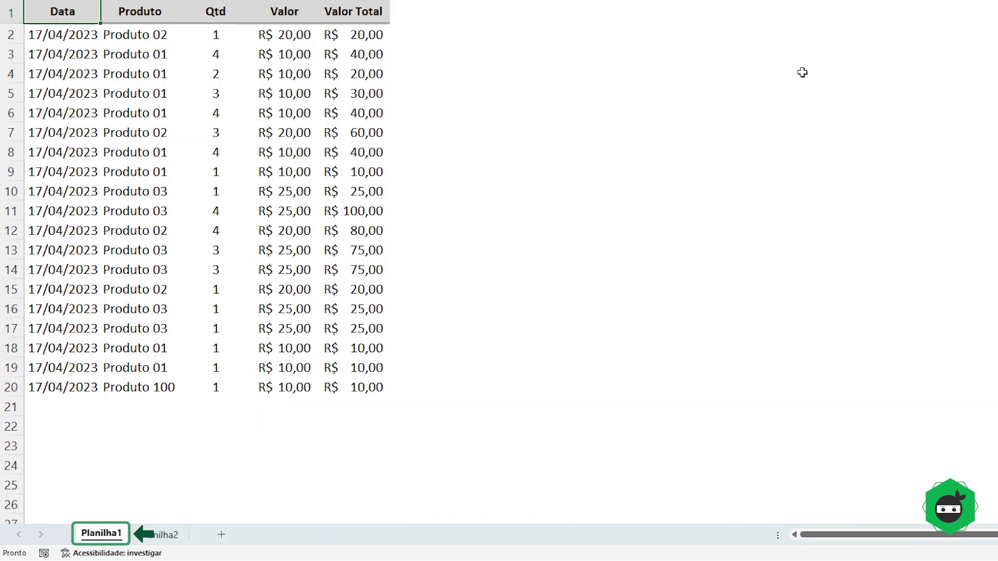
left_click(504, 143)
left_click_drag(920, 146, 989, 139)
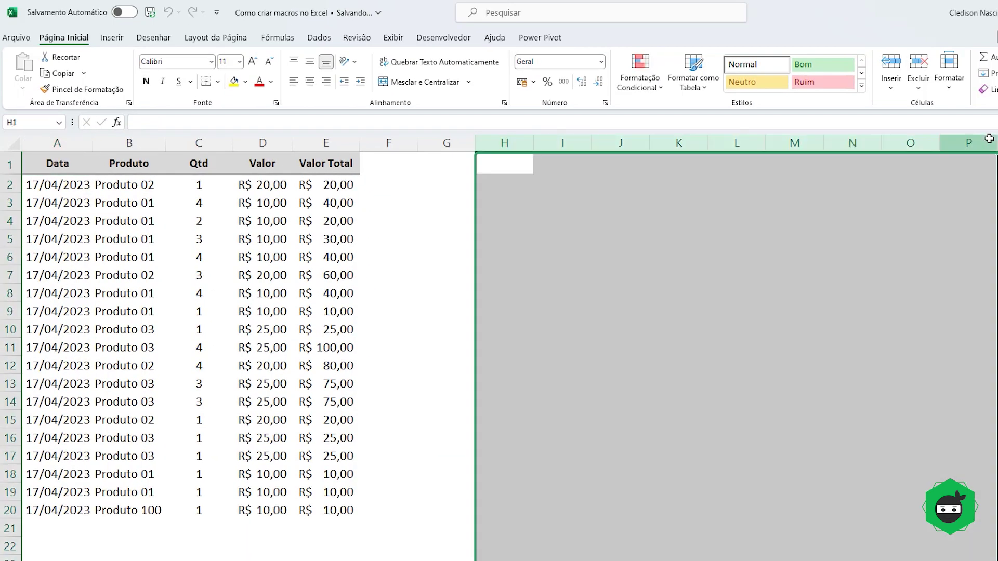
key("ctrl+v")
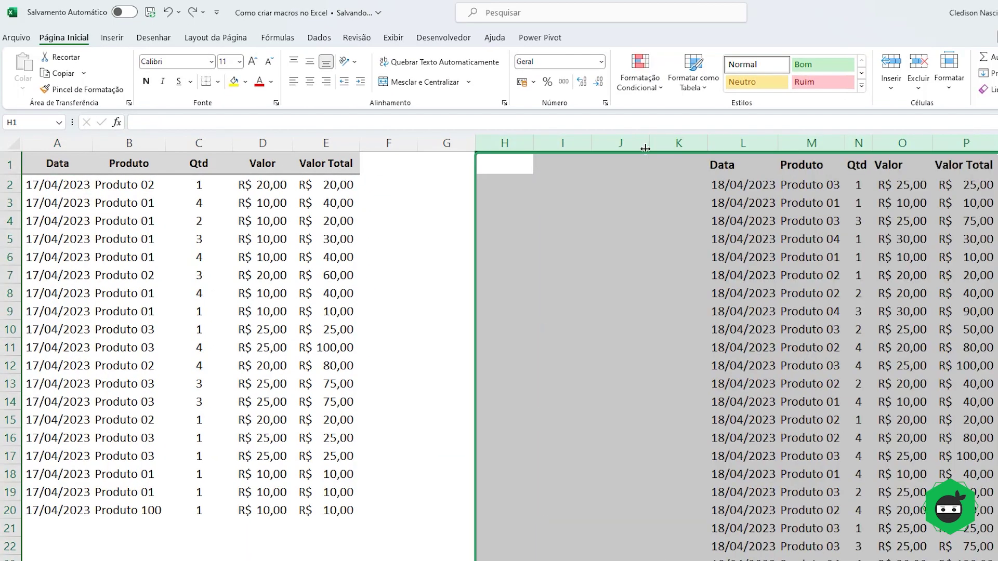
left_click_drag(505, 143, 631, 146)
key("ctrl+minus")
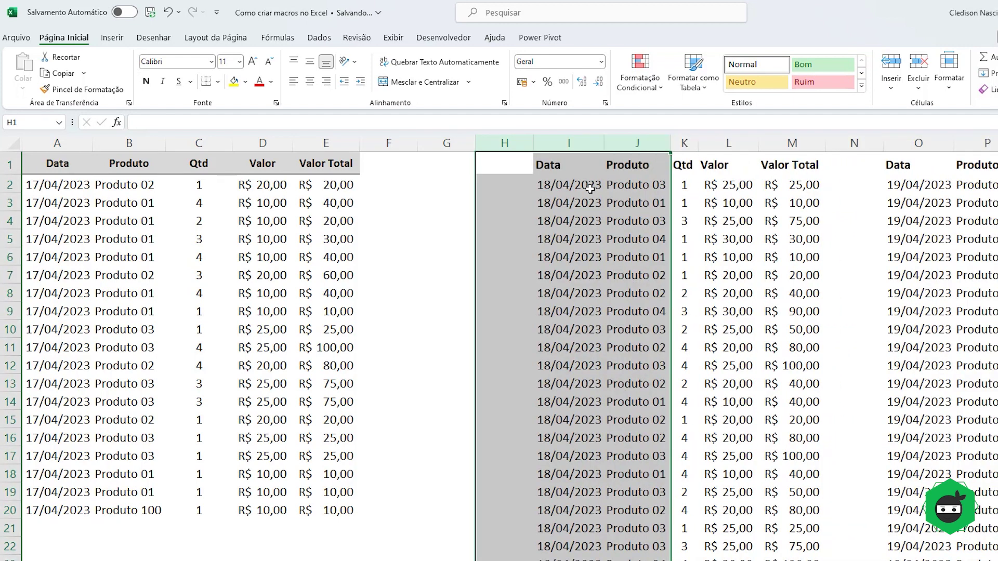
- Copy the 18/04 sales rows (I2:M23) and paste them over the main table at A2
left_click(585, 186)
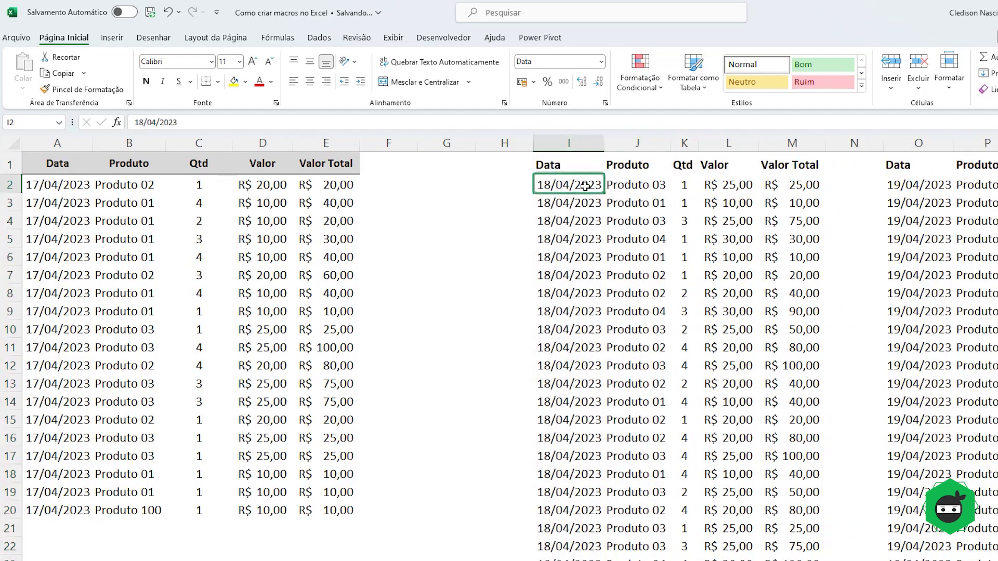
key("ctrl+shift+Right")
key("ctrl+shift+Down")
key("ctrl+c")
left_click(57, 183)
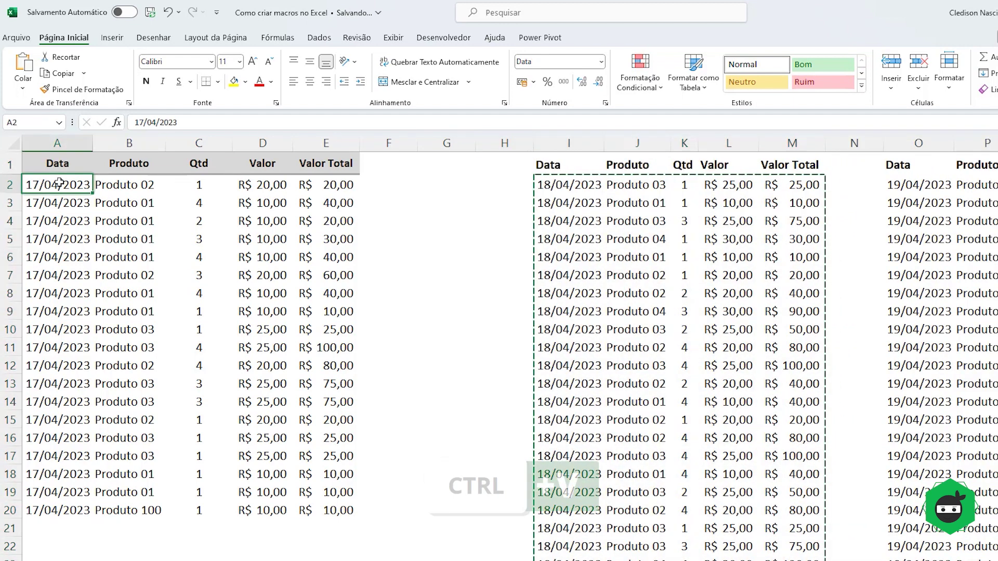
key("ctrl+v")
left_click(75, 165)
key("Escape")
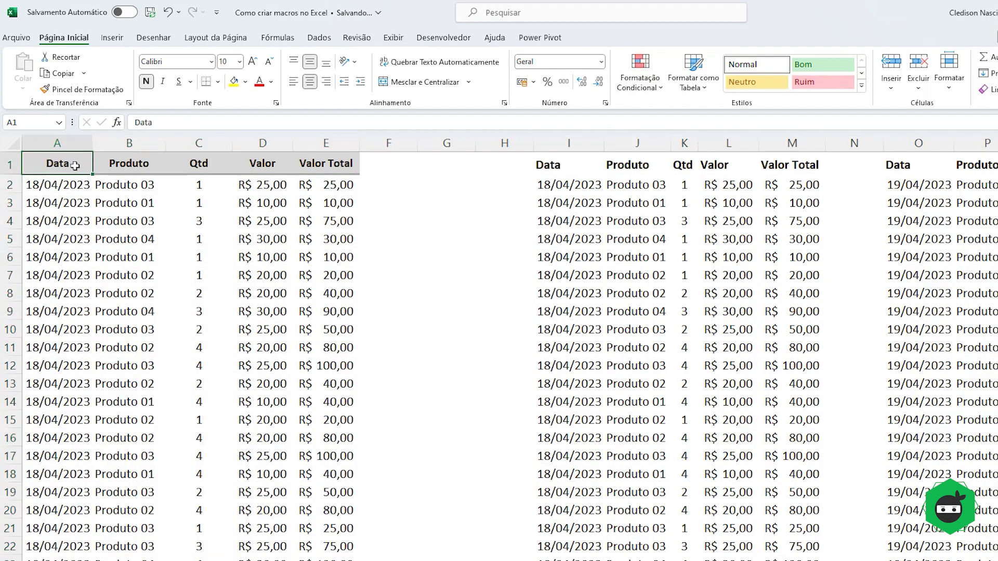
- Run MaiorQue70 on the 18/04 sales and check its results on Planilha2
key("alt+F8")
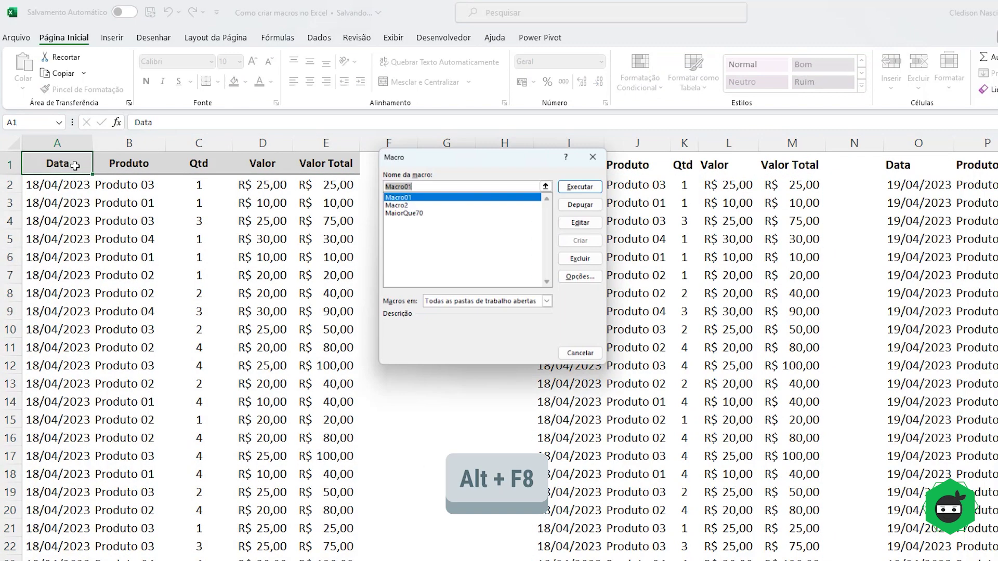
left_click(403, 212)
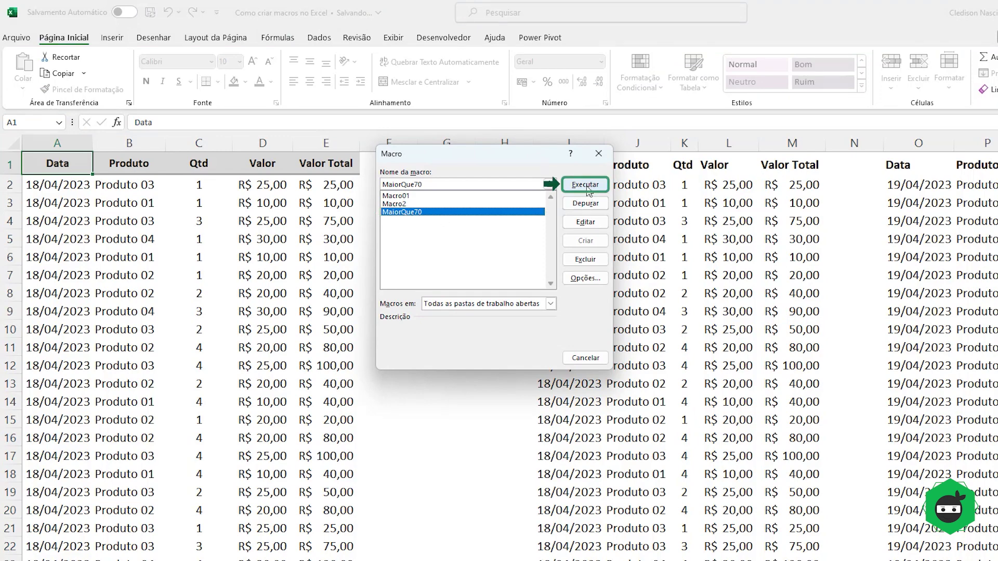
left_click(586, 185)
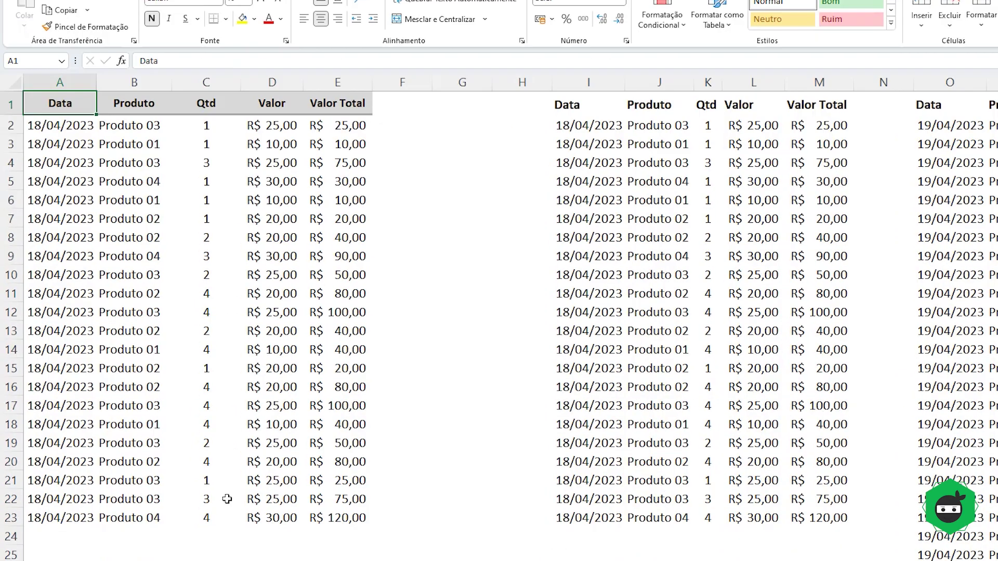
left_click(162, 536)
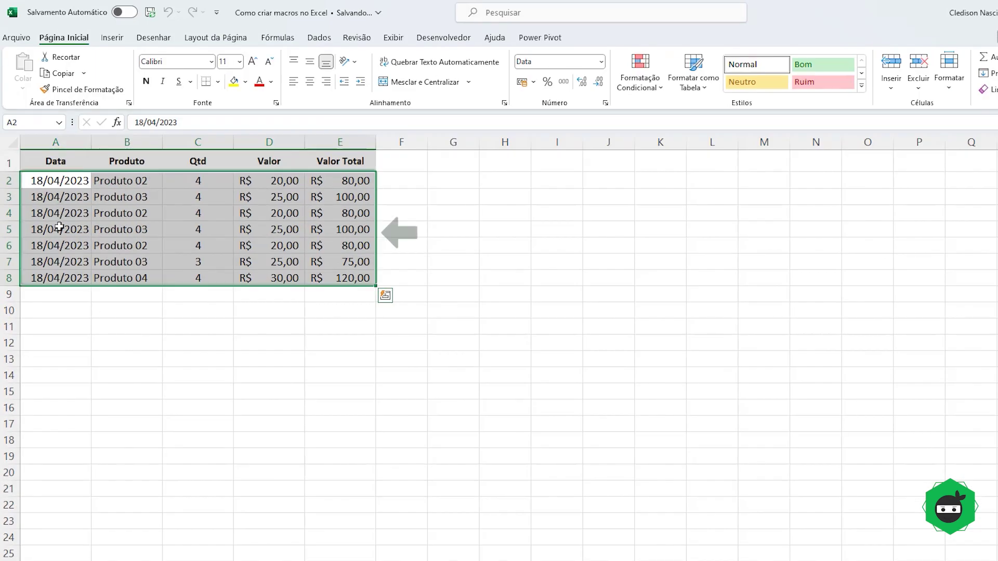
left_click(56, 185)
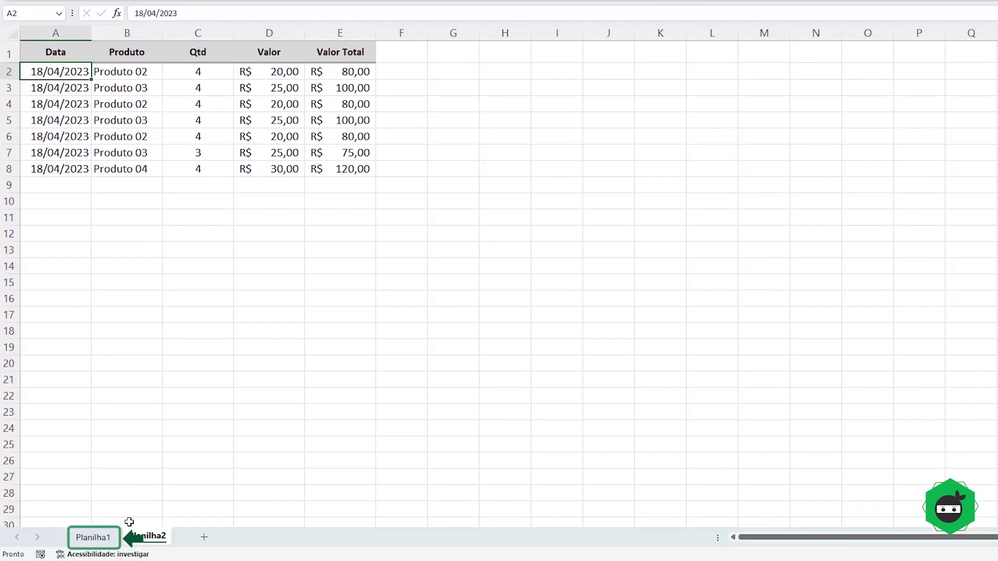
- Copy the 19/04 sales rows (O2:S26) into Planilha1's main table at A2
left_click(86, 538)
left_click(826, 120)
key("ctrl+shift+End")
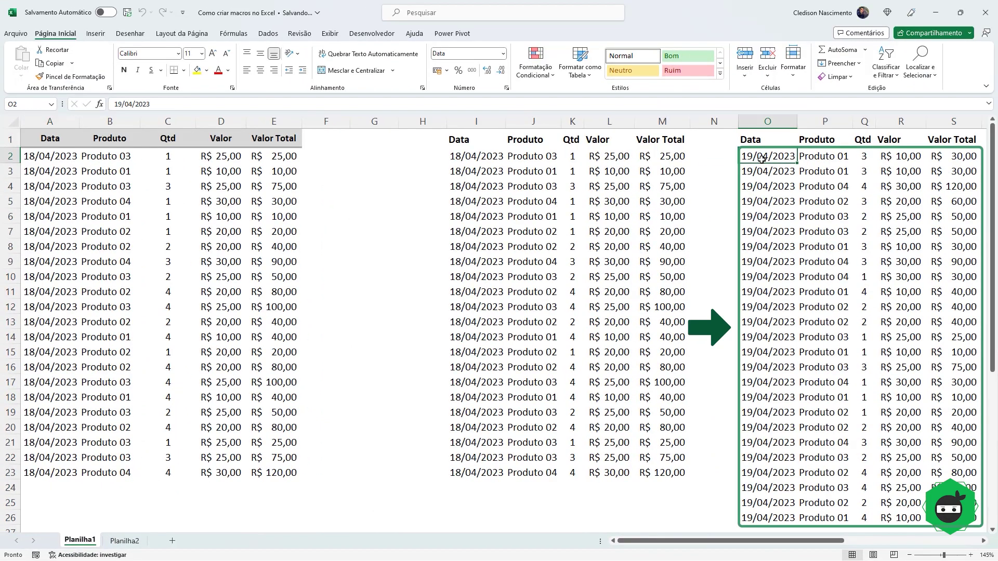
key("ctrl+c")
key("ctrl+Home")
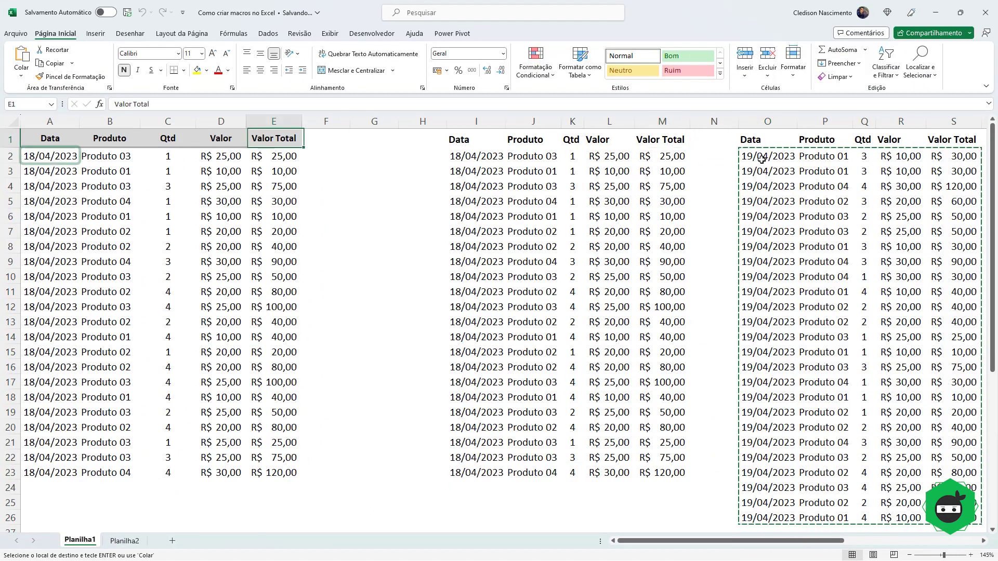
key("Down")
key("ctrl+v")
left_click(390, 194)
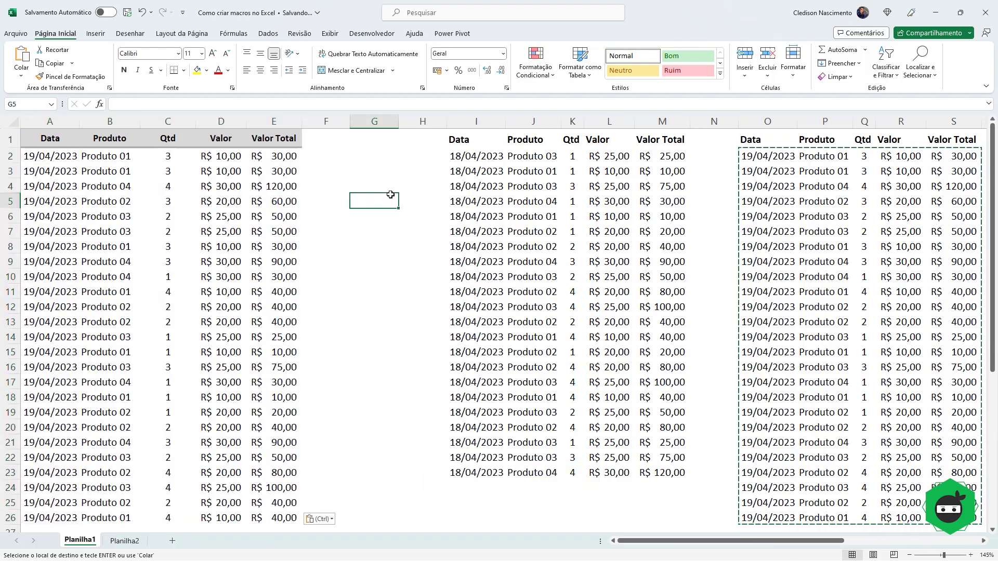
key("alt+F8")
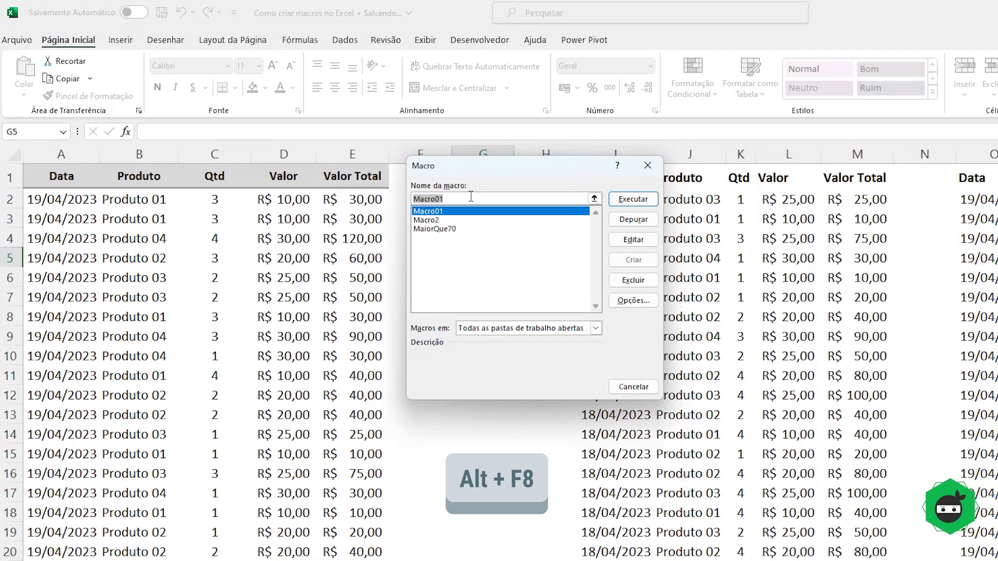
- Run MaiorQue70 on the 19/04 sales and look at the new result rows
left_click(513, 228)
left_click(639, 203)
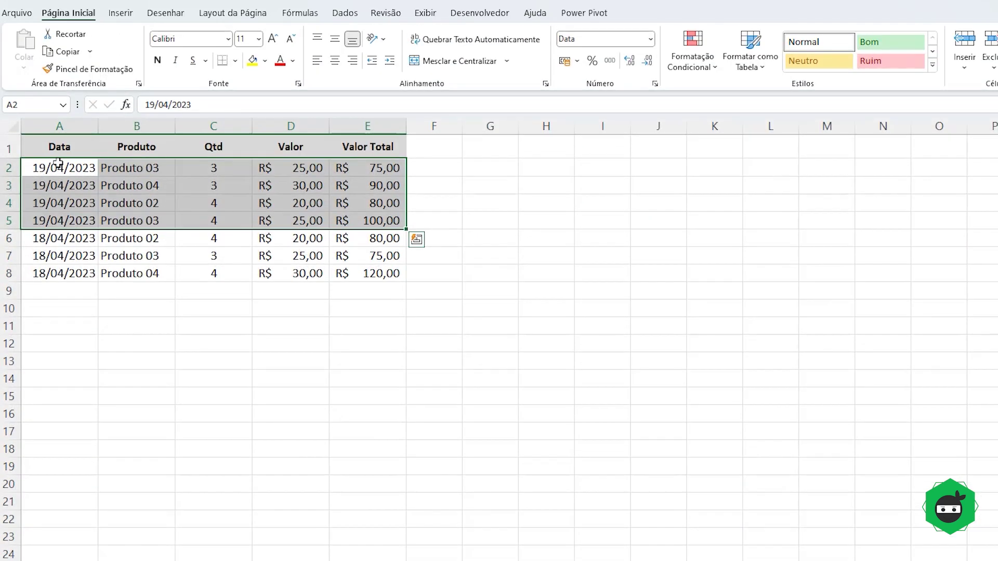
left_click_drag(52, 162, 385, 221)
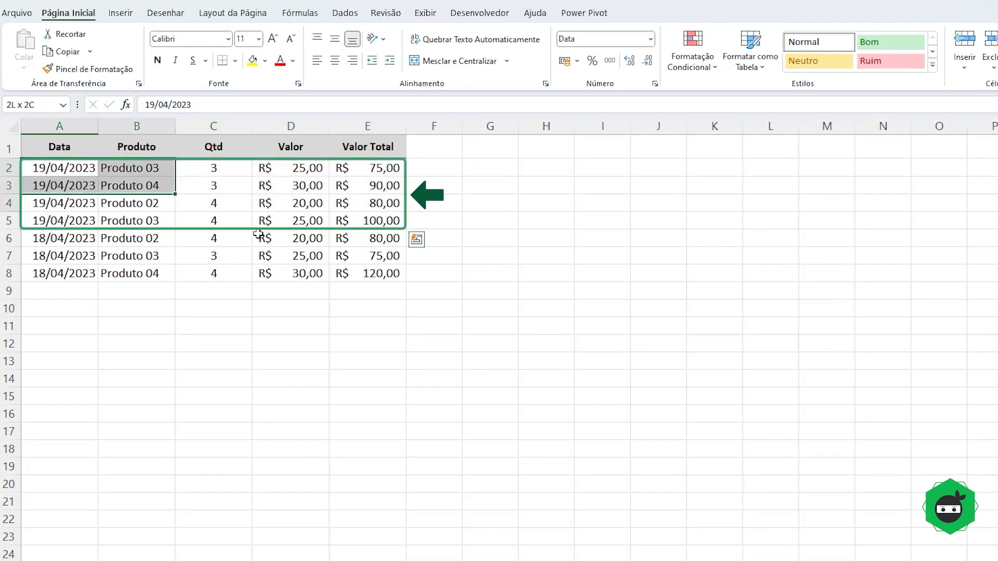
- Clear result rows A2:E8 on Planilha2, leaving only the headers
left_click(67, 171)
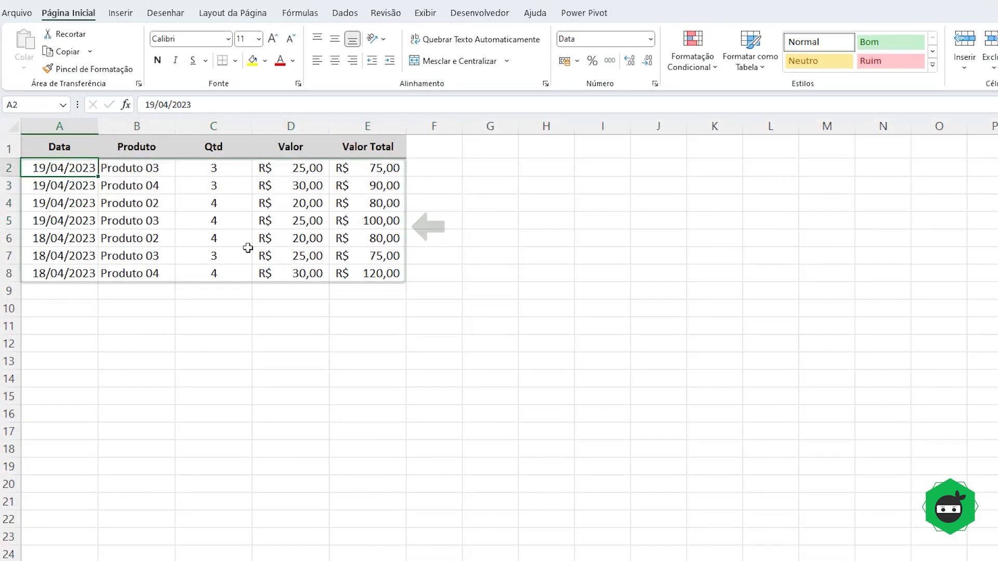
left_click(349, 278, "shift")
key("Delete")
left_click(80, 147)
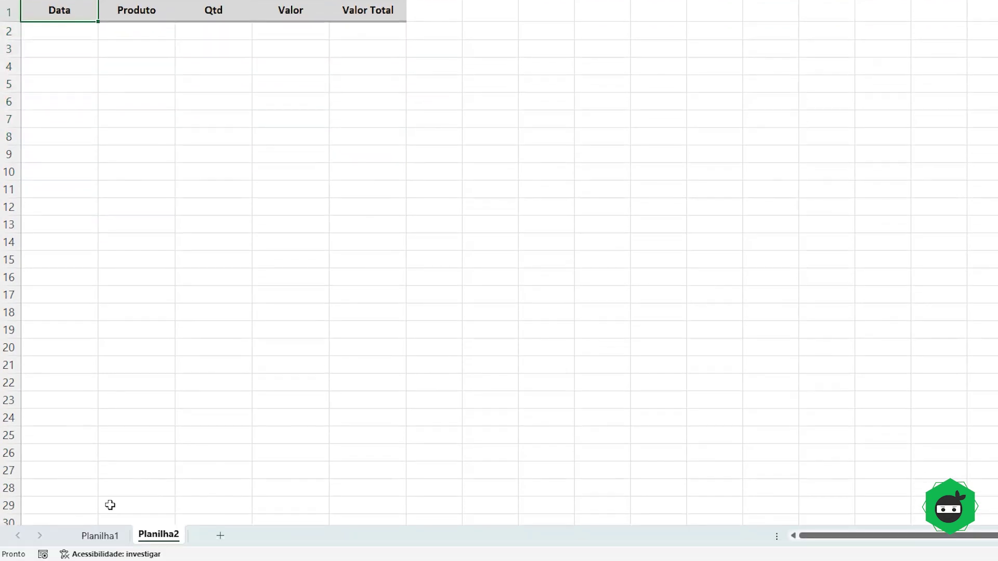
left_click(100, 536)
- Undo the paste so the main table shows the 17/04 sales again
left_click(435, 291)
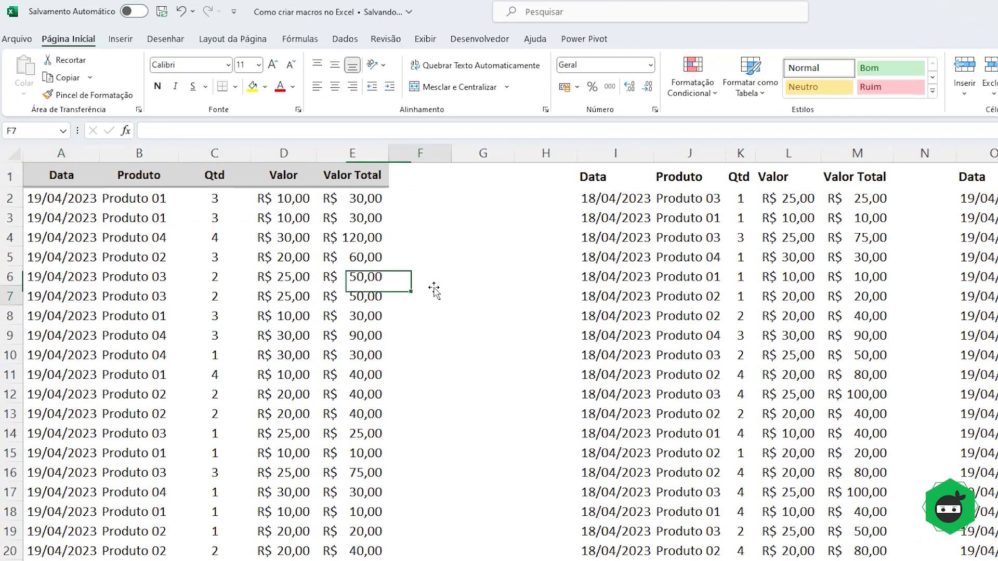
left_click(61, 193)
key("ctrl+z")
left_click(455, 506)
left_click(61, 551)
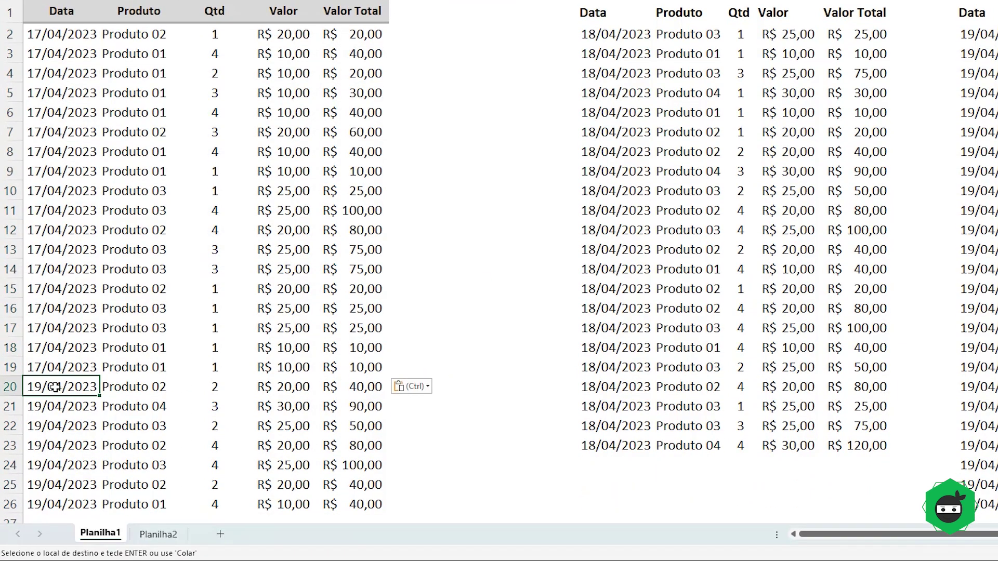
key("ctrl+v")
left_click(63, 178)
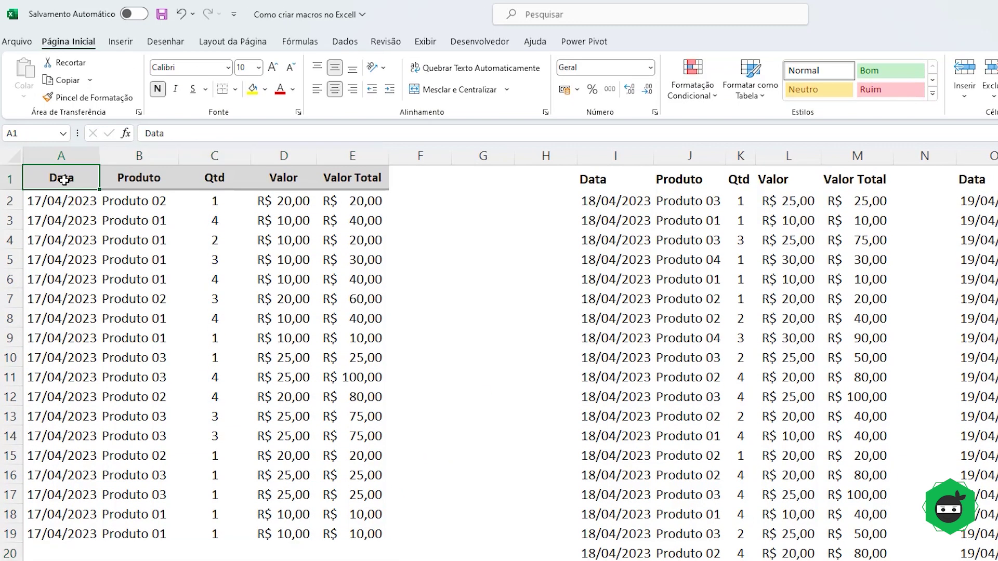
- Delete the empty column G next to the sales table
left_click(478, 156)
key("ctrl+minus")
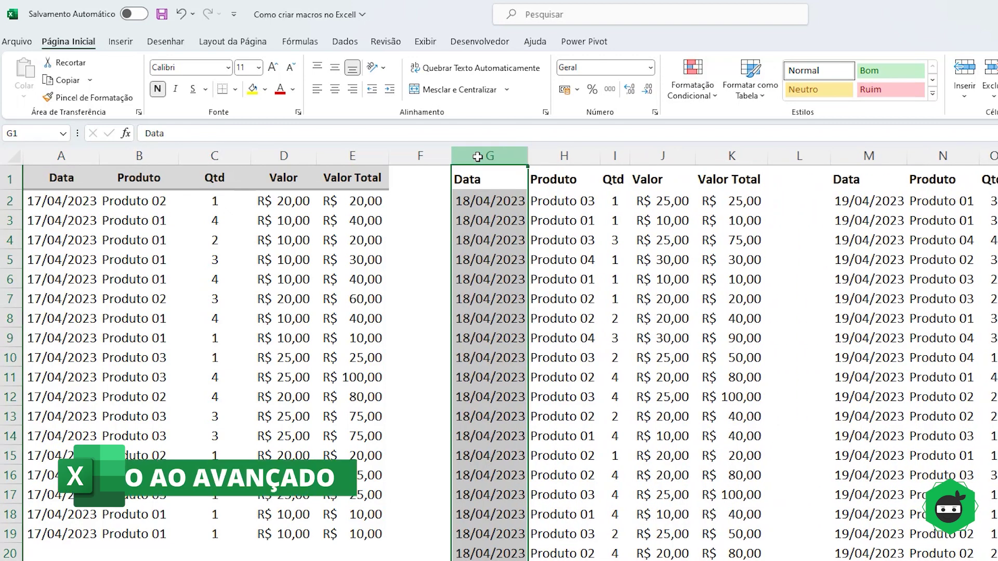
left_click(69, 182)
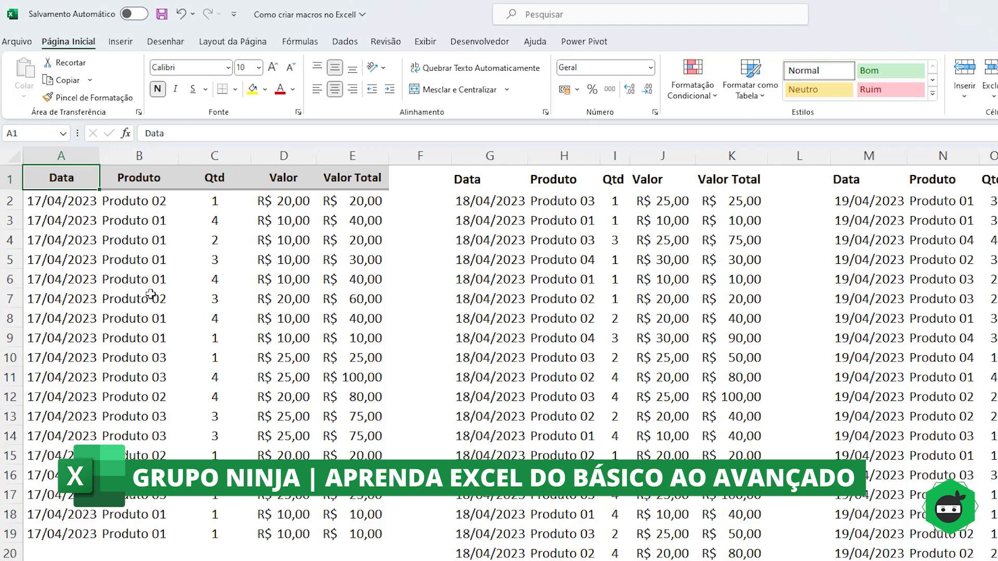
- Bring up the Macro dialog listing Macro01, Macro2 and MaiorQue70 with Alt+F8
key("alt+F11")
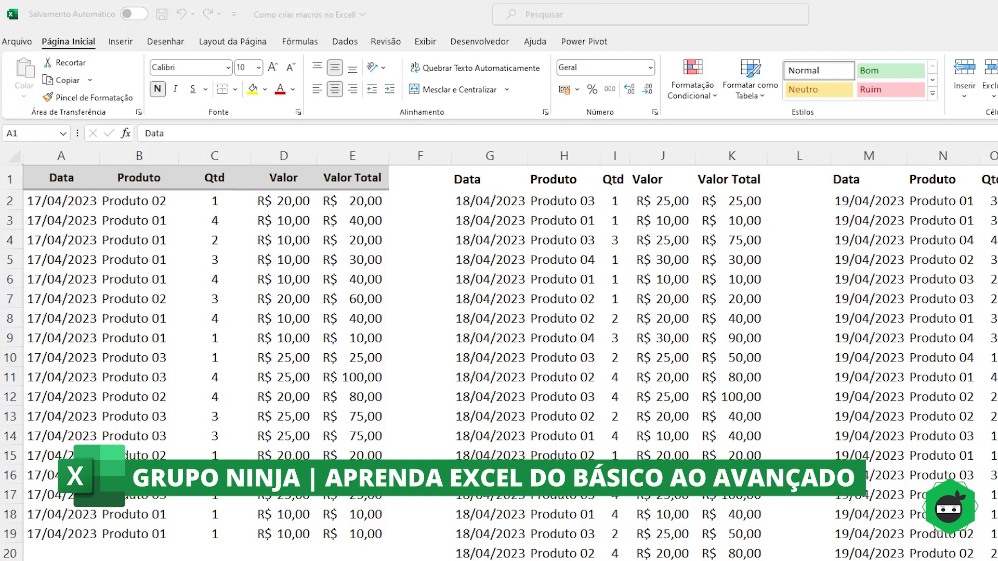
key("alt+F11")
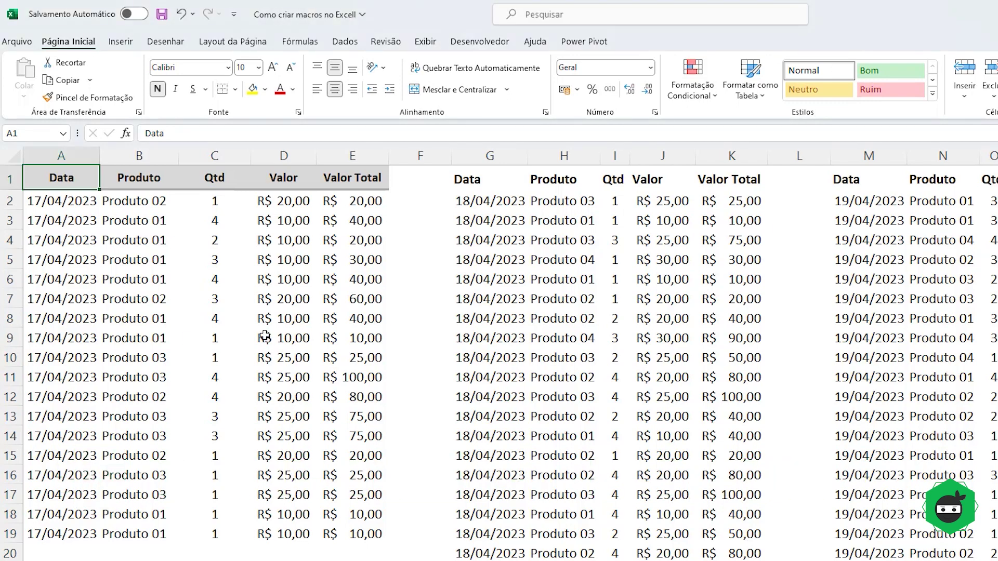
key("alt+F8")
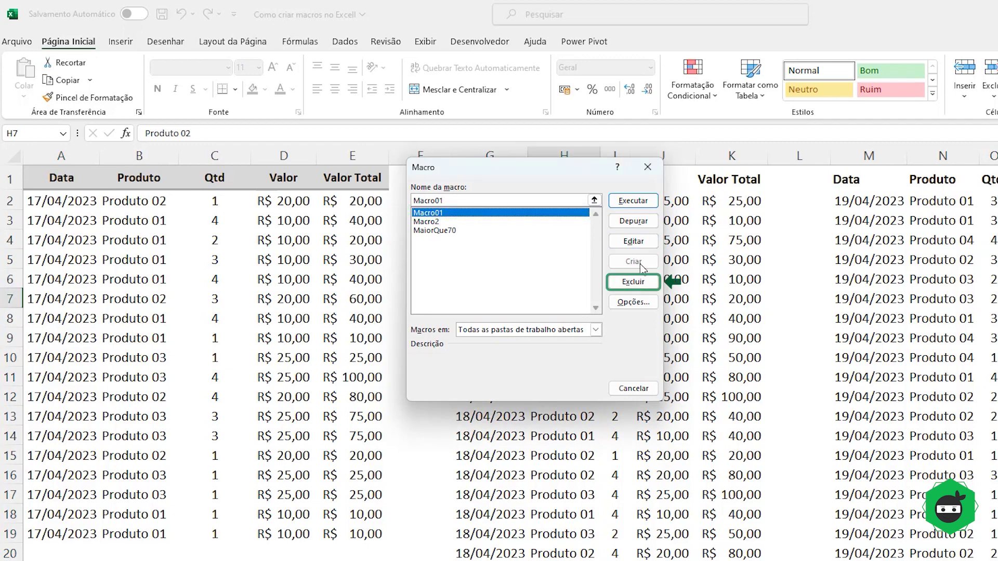
- Delete the Macro01 macro from the workbook
left_click(636, 283)
left_click(622, 406)
left_click(397, 292)
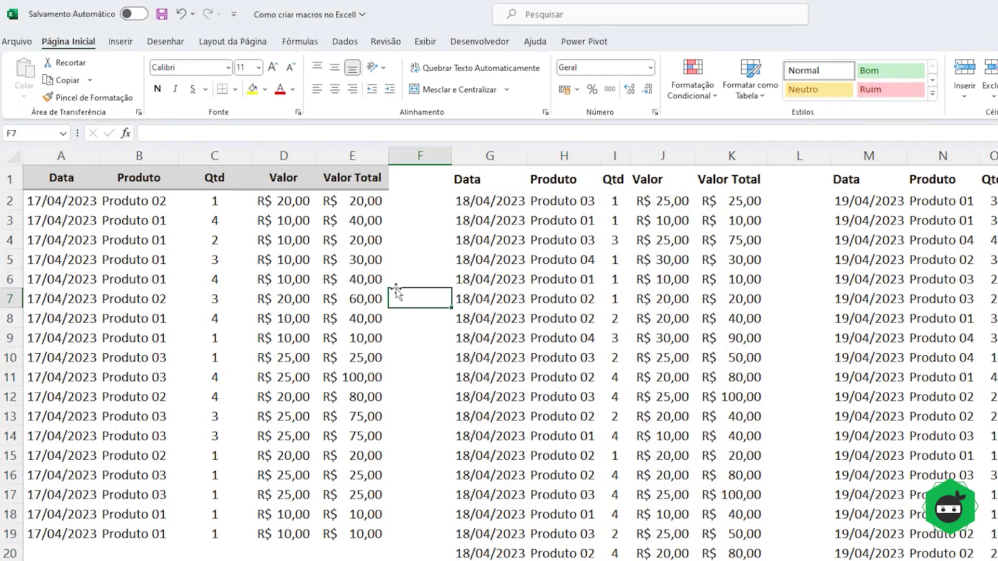
key("alt+F8")
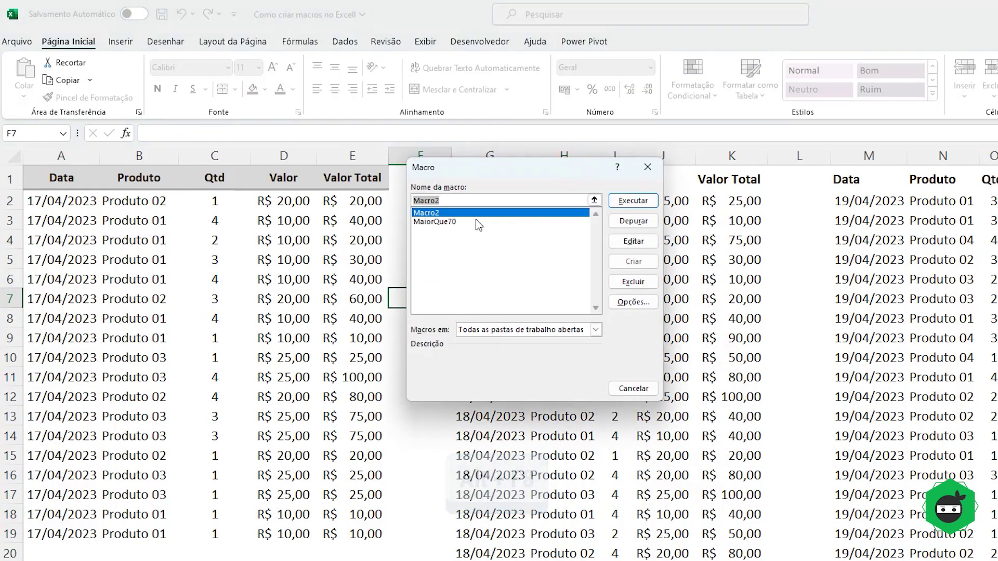
- Delete the Macro2 macro so only MaiorQue70 remains listed
left_click(635, 282)
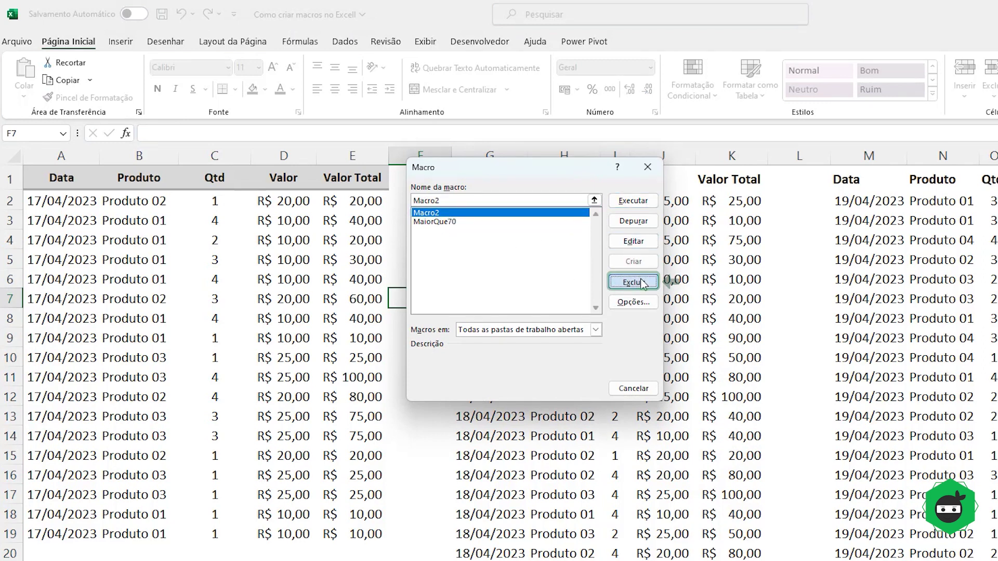
left_click(621, 407)
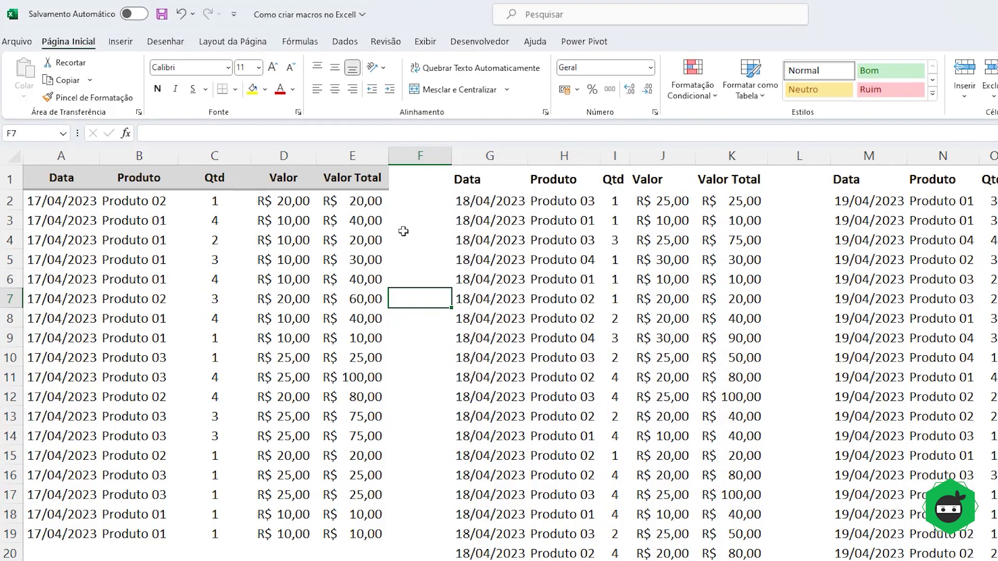
left_click(403, 231)
key("alt+F8")
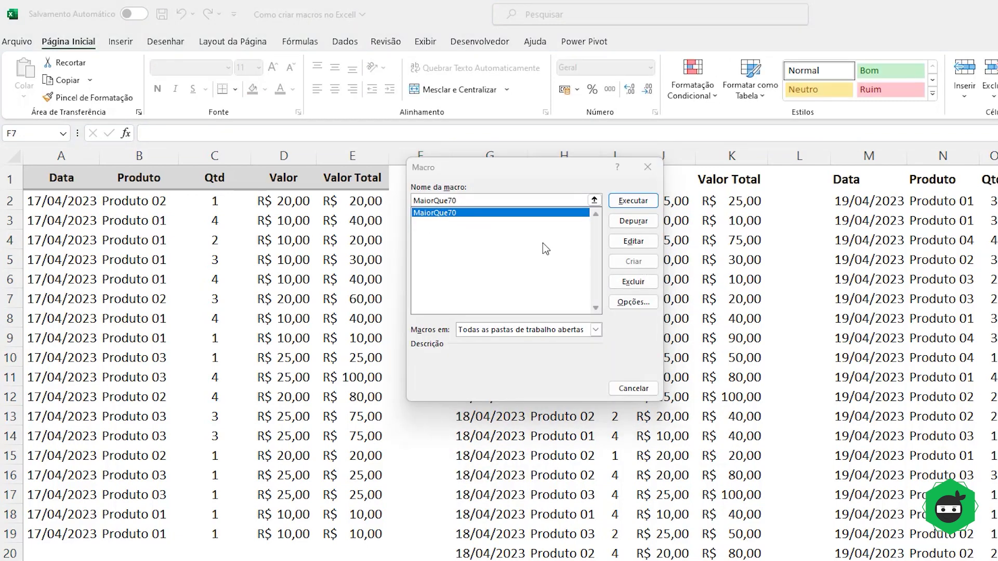
left_click(475, 183)
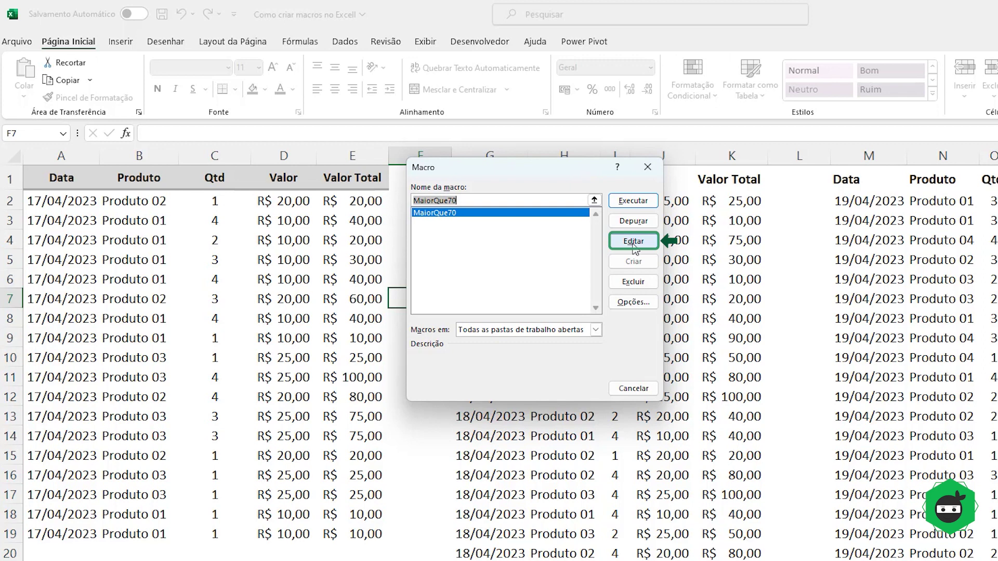
- Open MaiorQue70's code in Módulo1 of the VBA editor
left_click(634, 242)
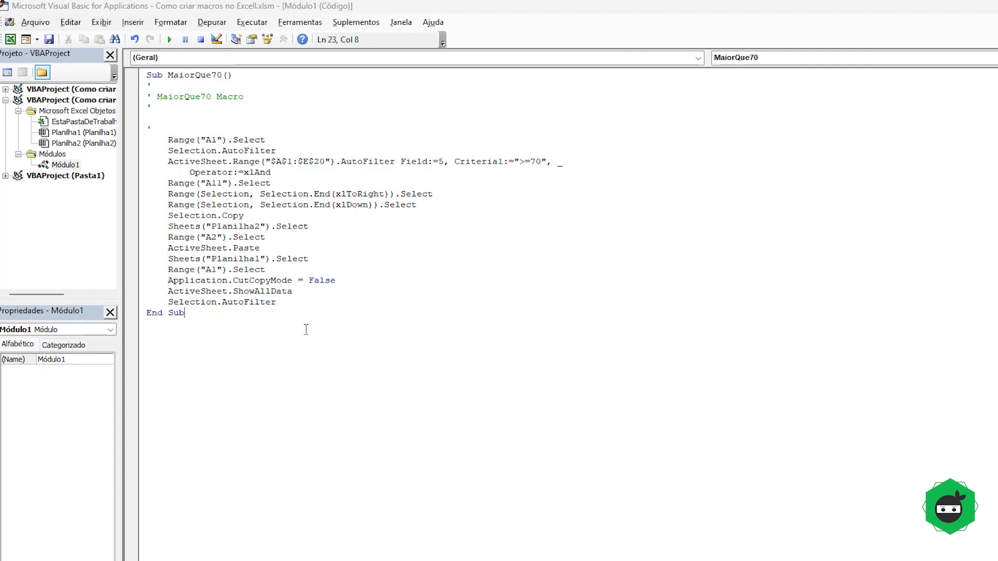
left_click_drag(167, 140, 199, 172)
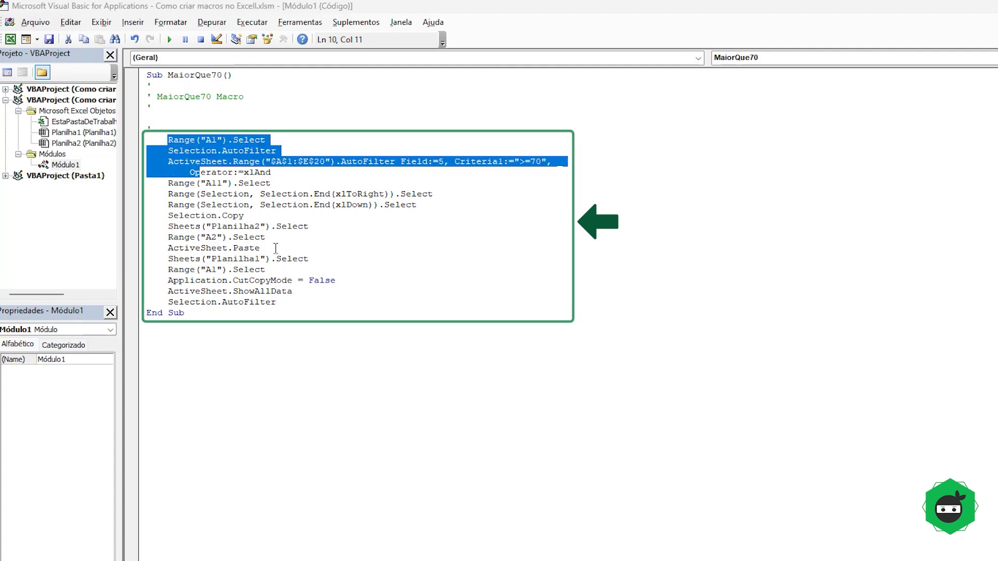
left_click_drag(276, 249, 322, 321)
left_click(247, 323)
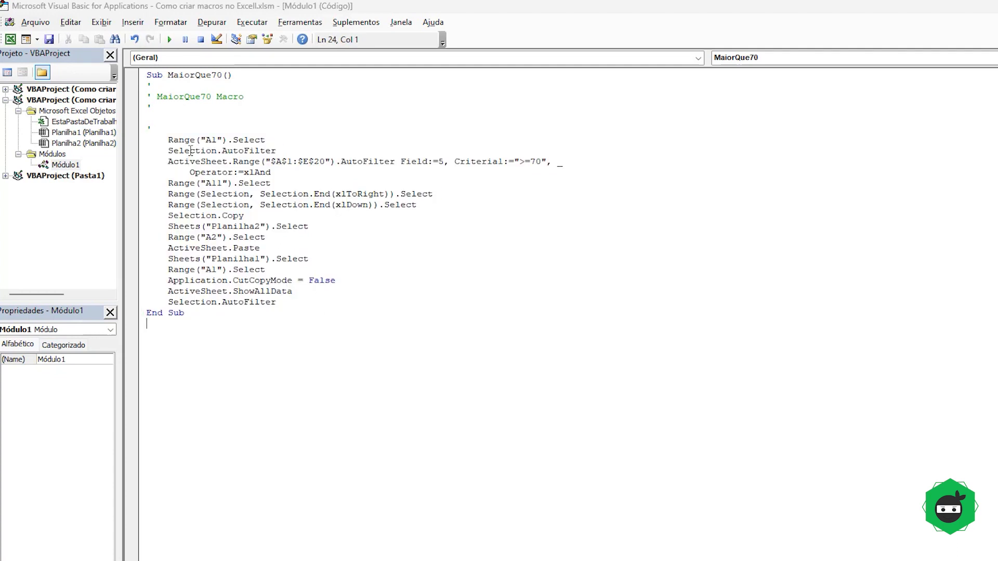
left_click(168, 139)
- Review the Range("A1").Select, Selection.AutoFilter and ">=70" criteria lines
left_click_drag(173, 139, 265, 140)
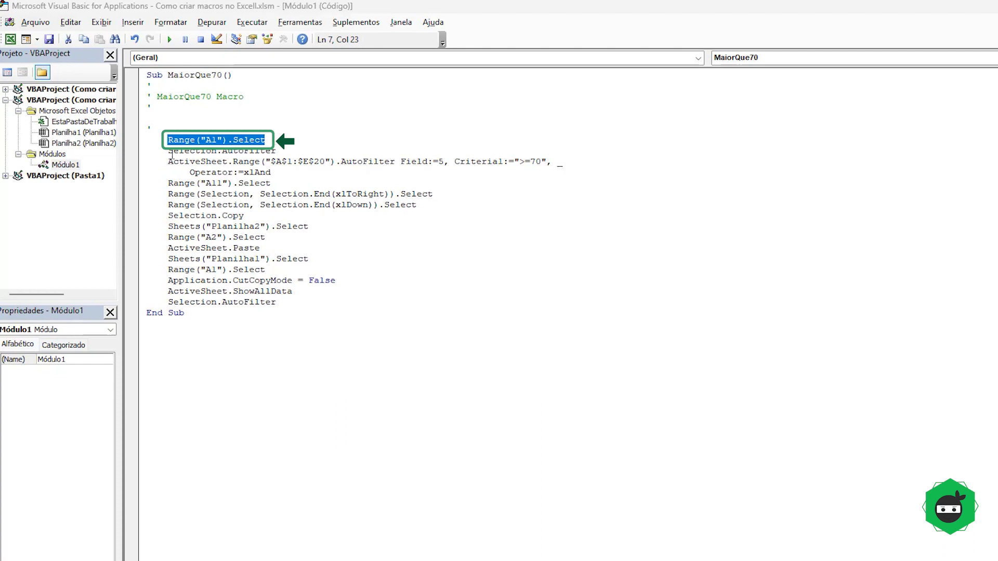
left_click_drag(168, 151, 280, 151)
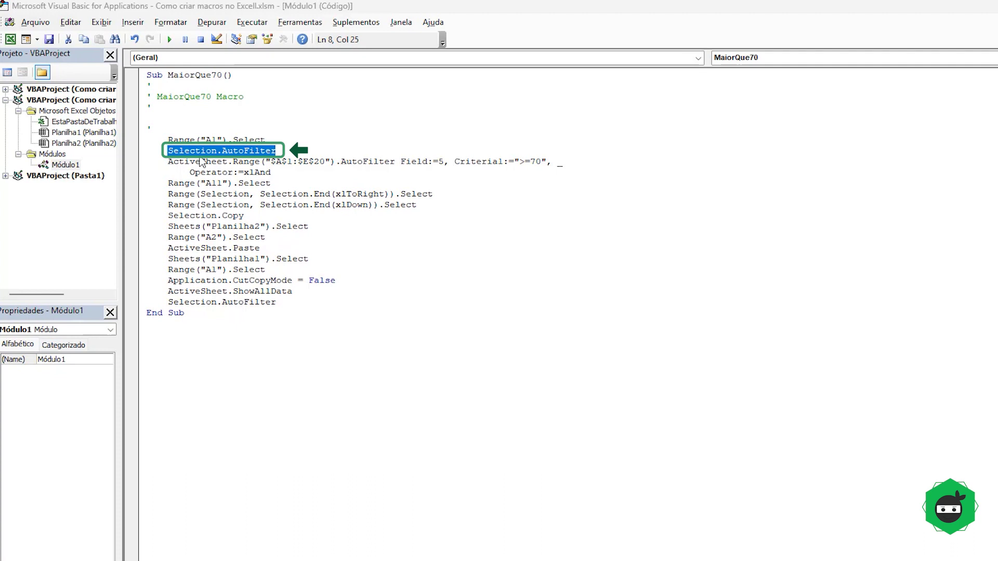
left_click(168, 162)
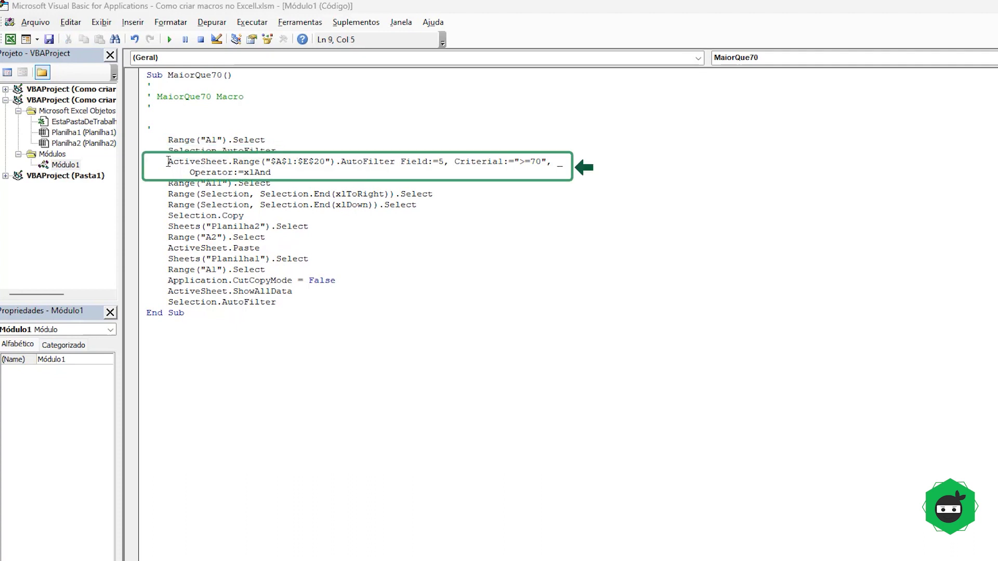
left_click_drag(168, 162, 301, 169)
key("Down")
- Change the AutoFilter range end from $E$20 to $E$1000
left_click_drag(313, 162, 325, 163)
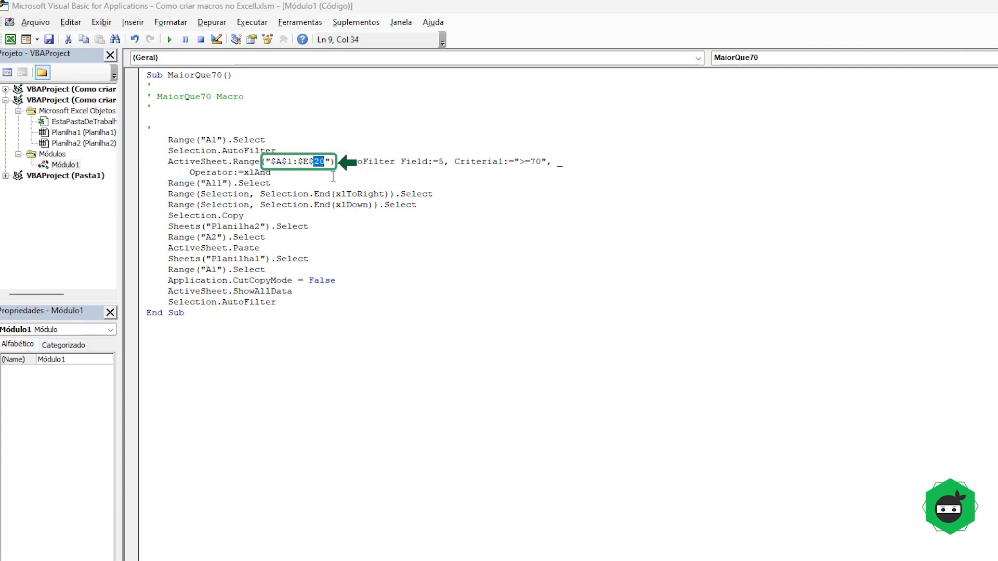
type("1000")
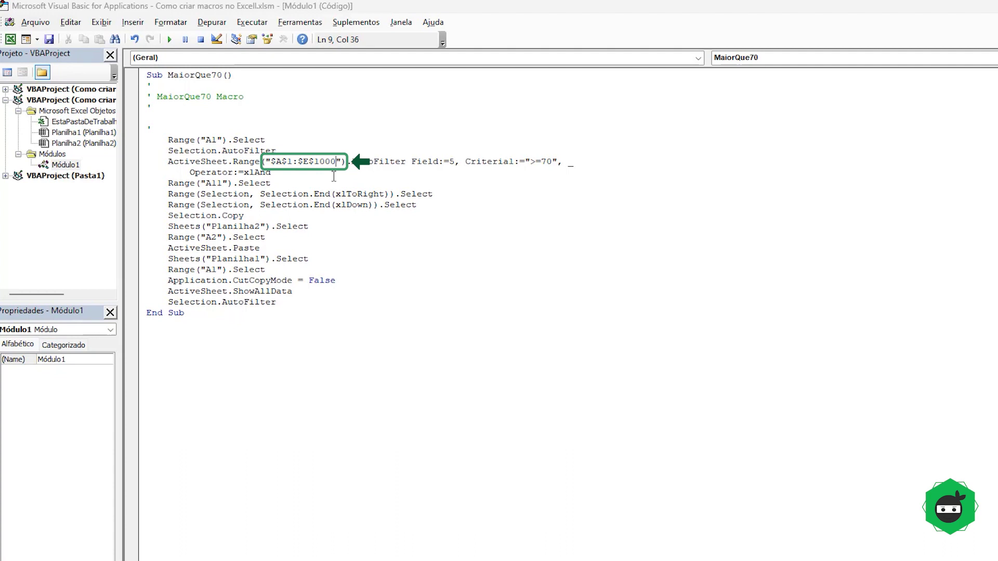
left_click_drag(465, 161, 557, 162)
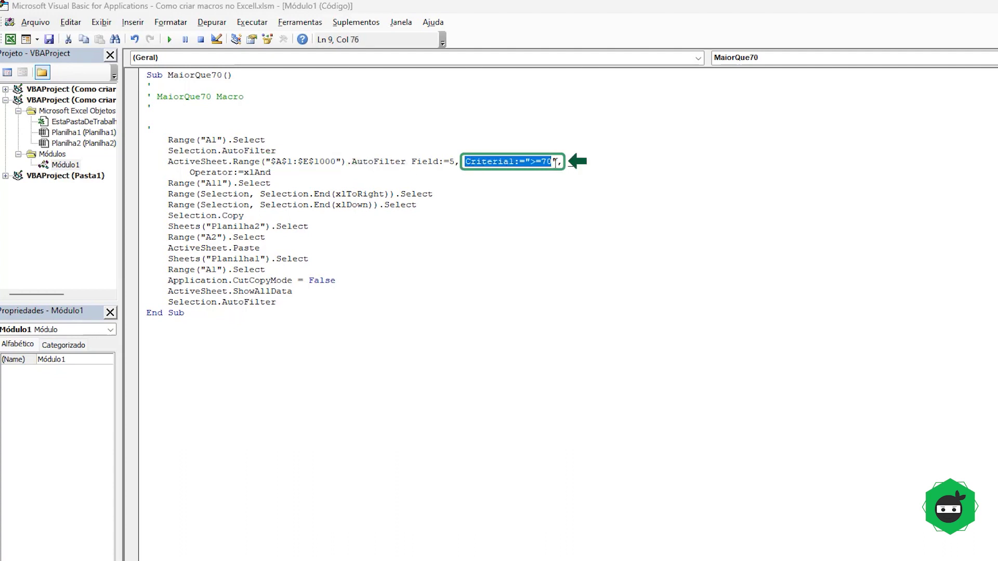
left_click(178, 183)
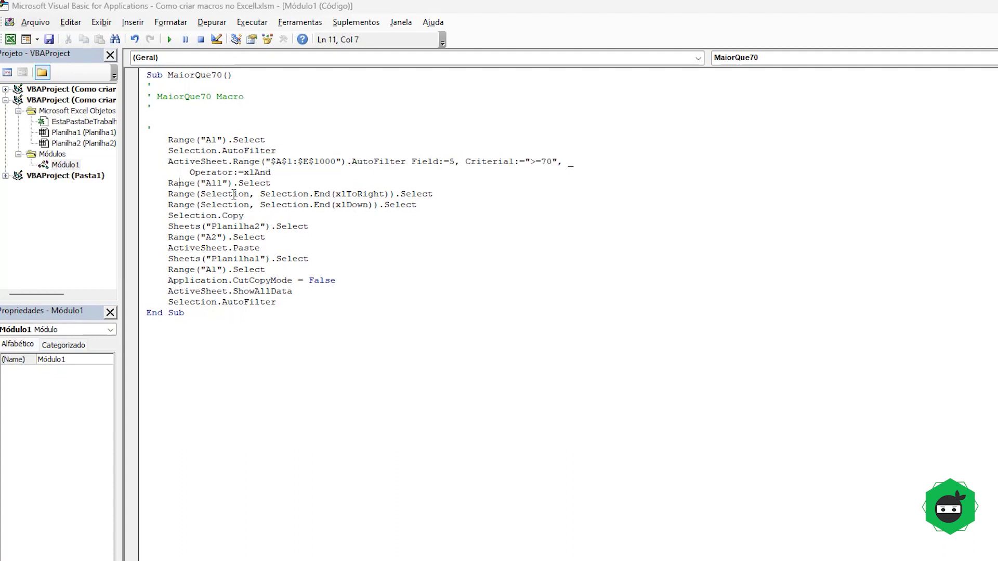
- Review the lines that copy the data, switch to Planilha2 and paste at A2
left_click_drag(167, 140, 253, 216)
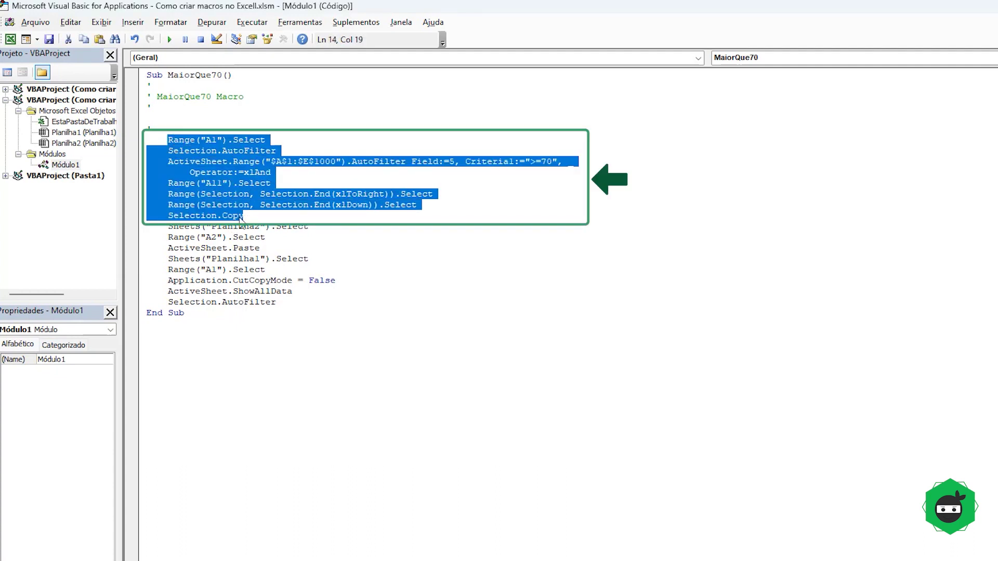
left_click(168, 227)
left_click_drag(170, 227, 317, 227)
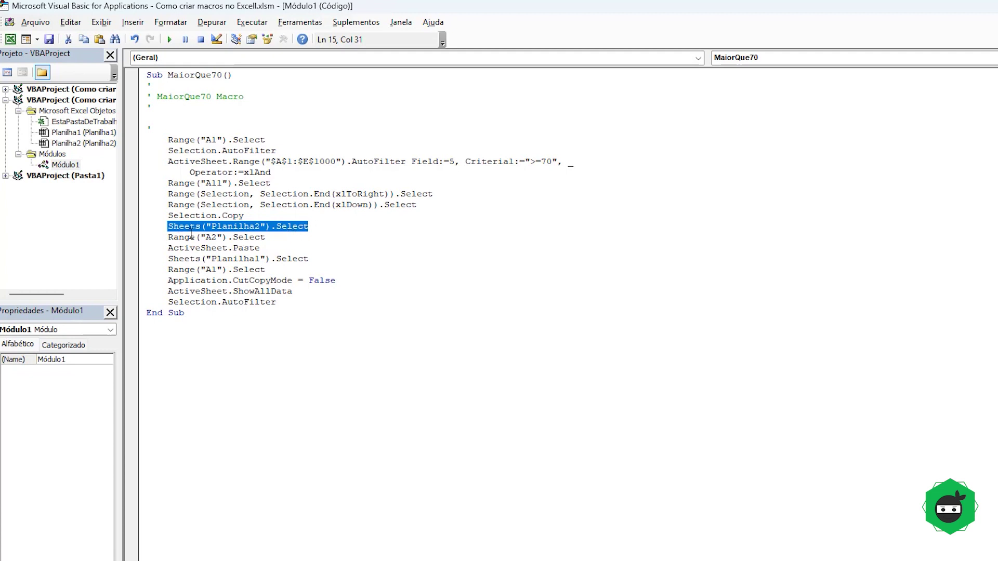
left_click_drag(167, 238, 265, 238)
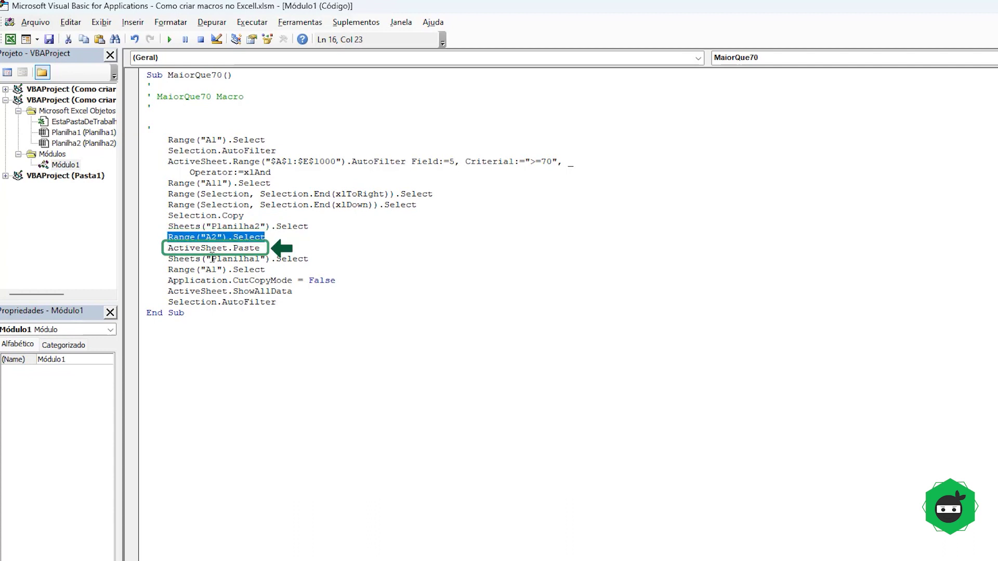
left_click_drag(264, 248, 173, 242)
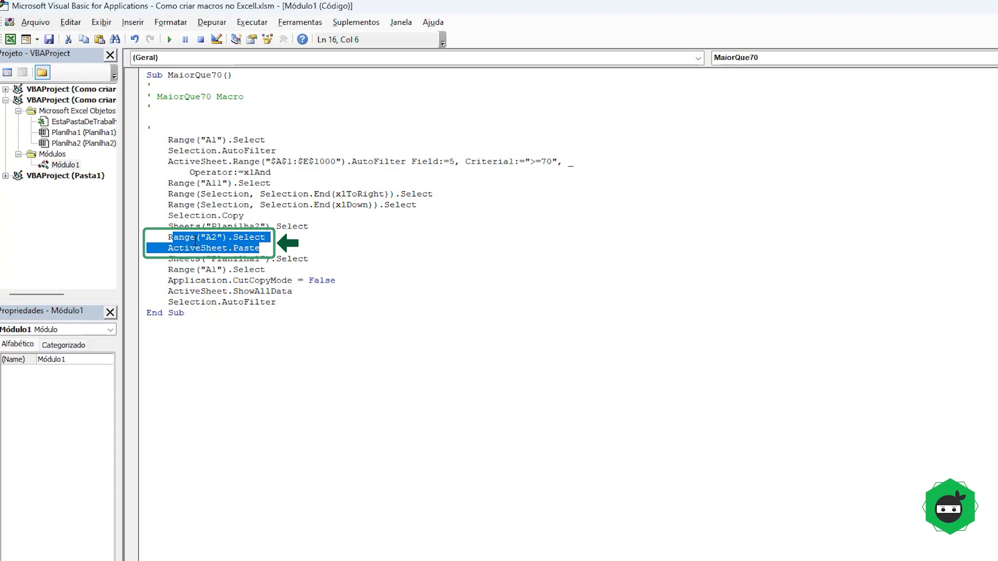
left_click(196, 237)
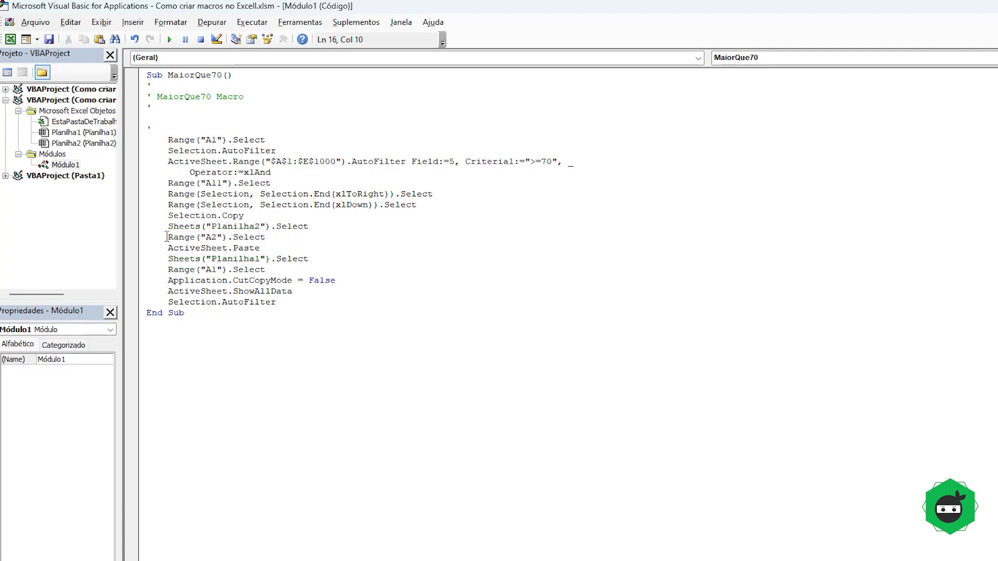
left_click_drag(167, 237, 265, 237)
left_click(271, 239)
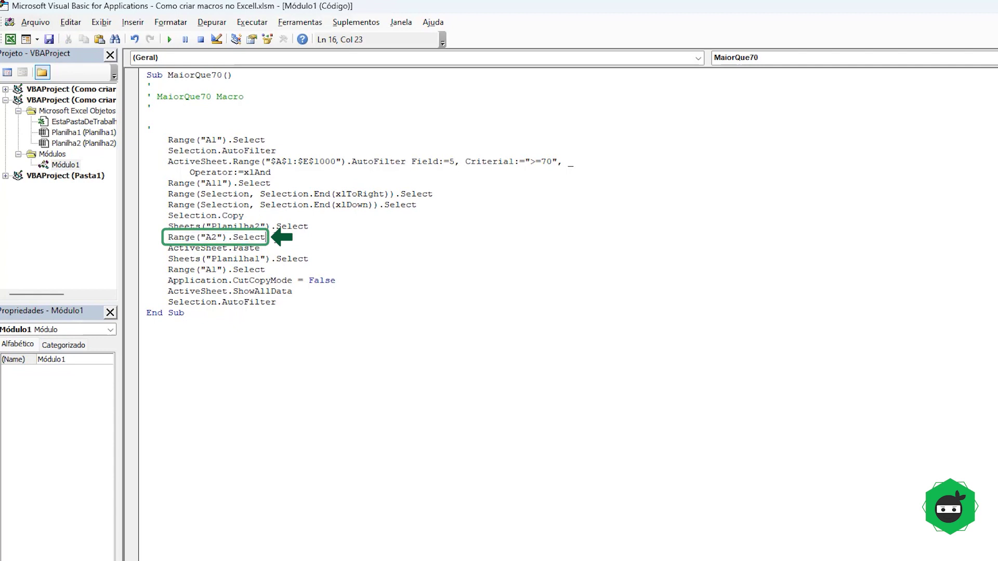
key("Return")
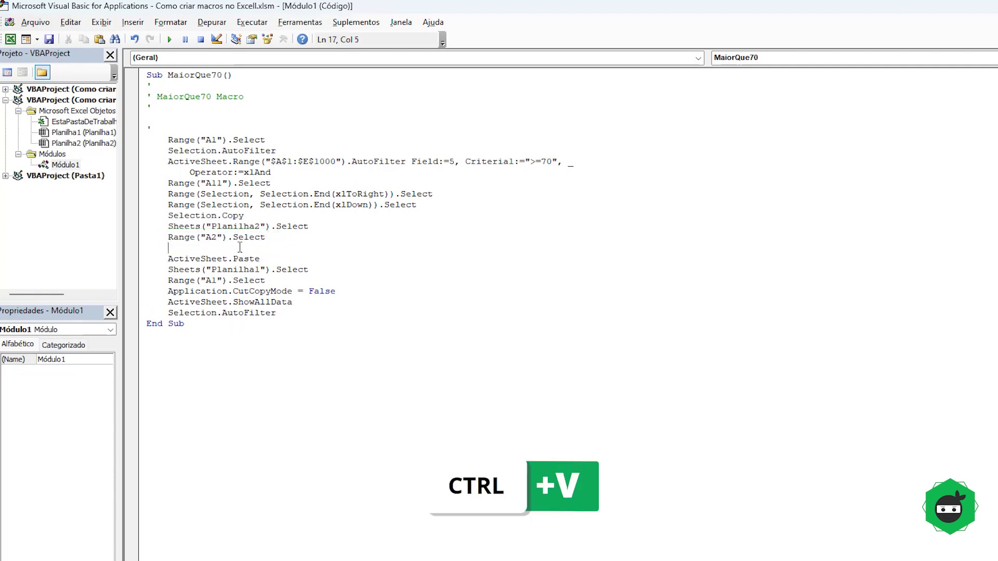
type("Range(\"A\" & Rows.Count).End(xlUp).Select     ActiveCell.Offset(1, 0).Select")
key("BackSpace")
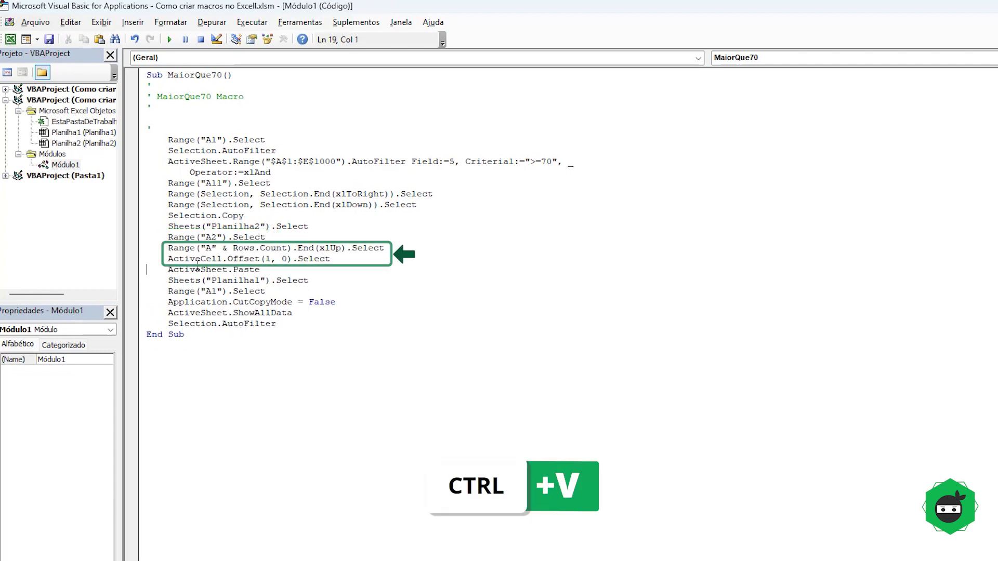
left_click_drag(167, 249, 358, 259)
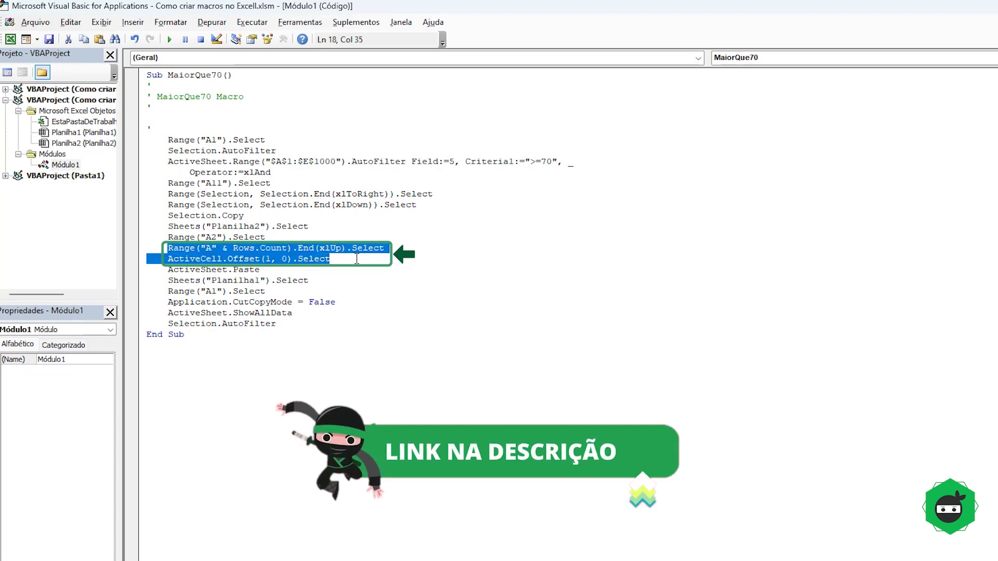
left_click(170, 249)
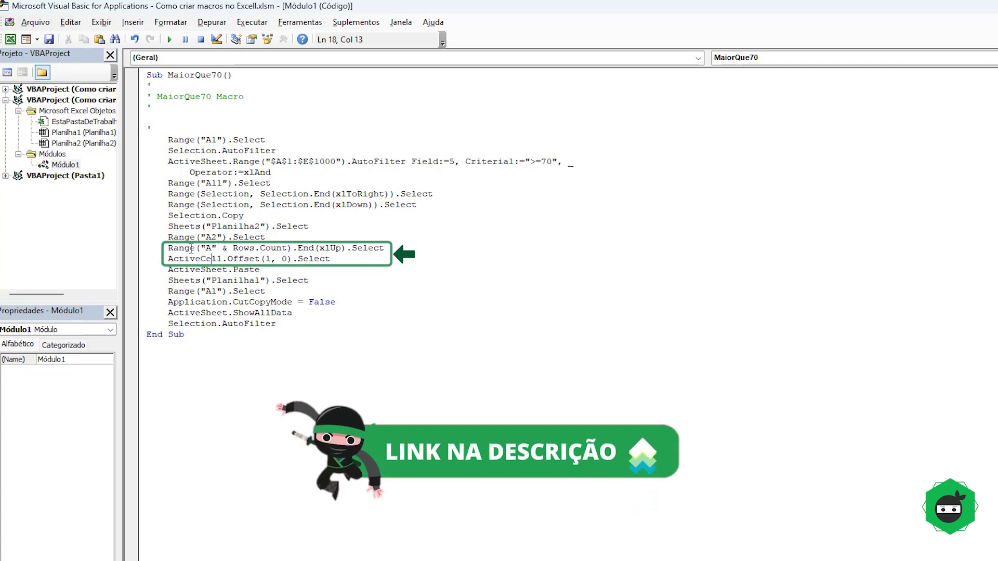
left_click_drag(170, 249, 385, 248)
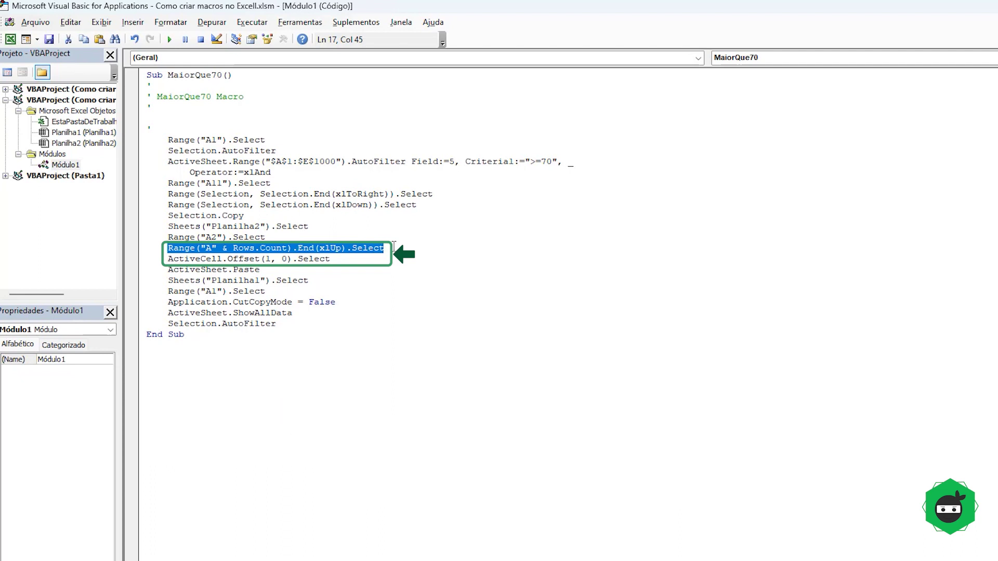
left_click(243, 248)
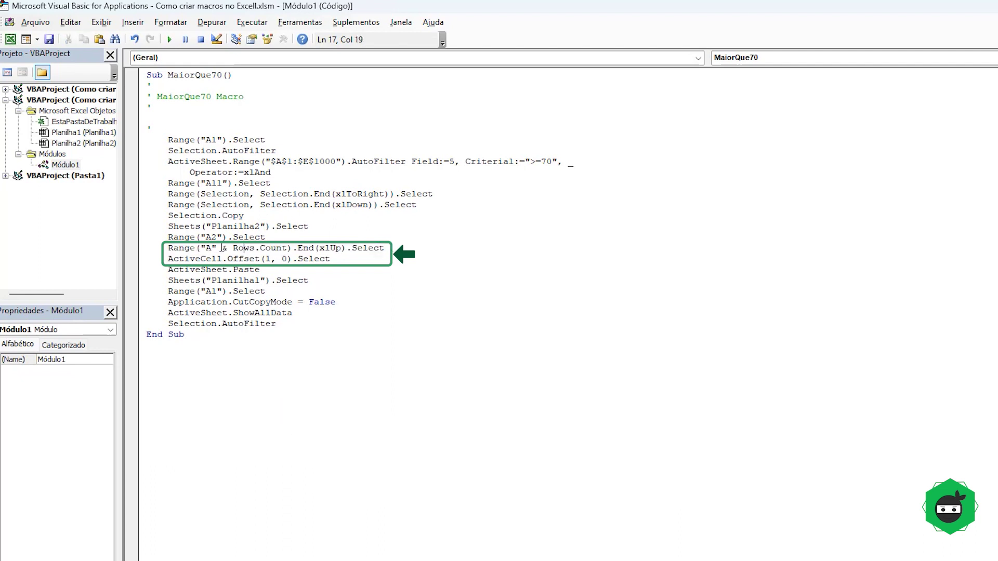
double_click(169, 249)
left_click_drag(201, 248, 290, 251)
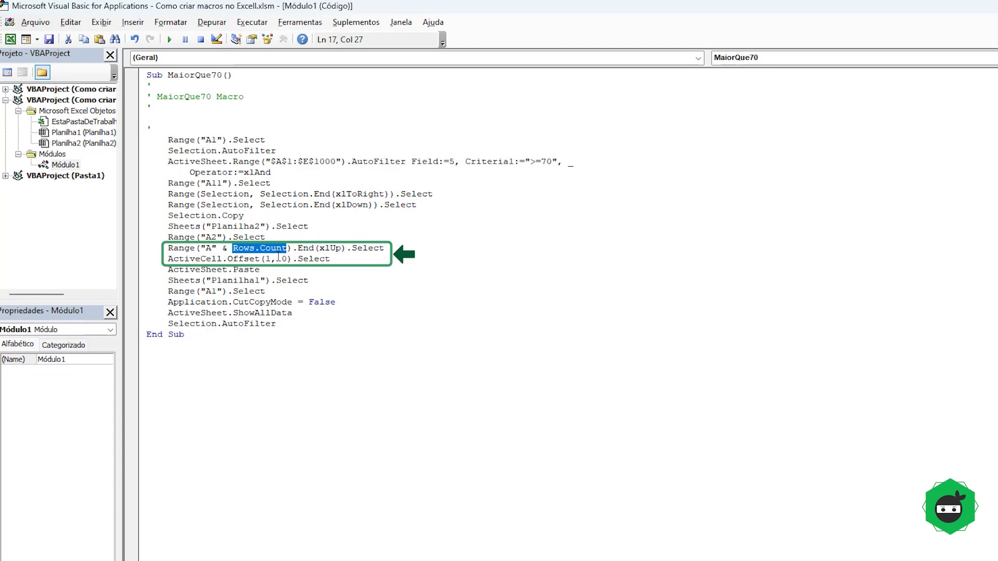
left_click(277, 258)
left_click_drag(233, 248, 289, 250)
left_click_drag(202, 249, 345, 249)
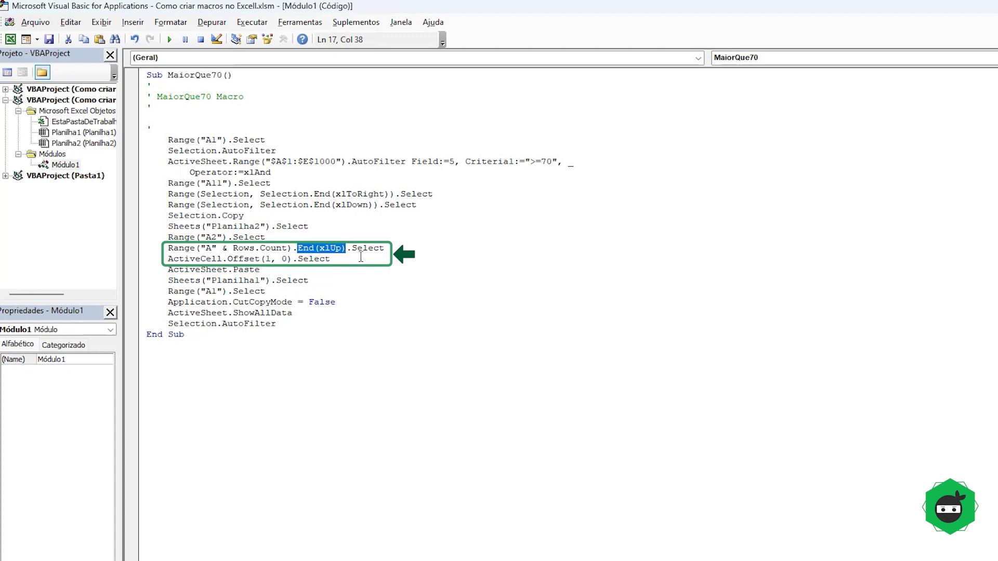
mouse_move(394, 248)
left_mouse_down()
mouse_move(170, 258)
mouse_move(344, 261)
left_mouse_up()
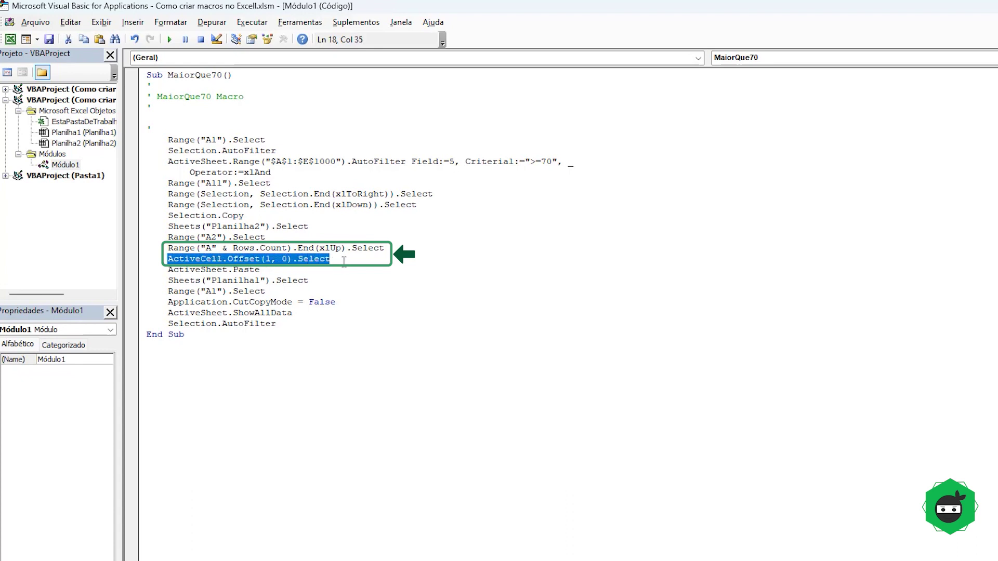
left_click(344, 261)
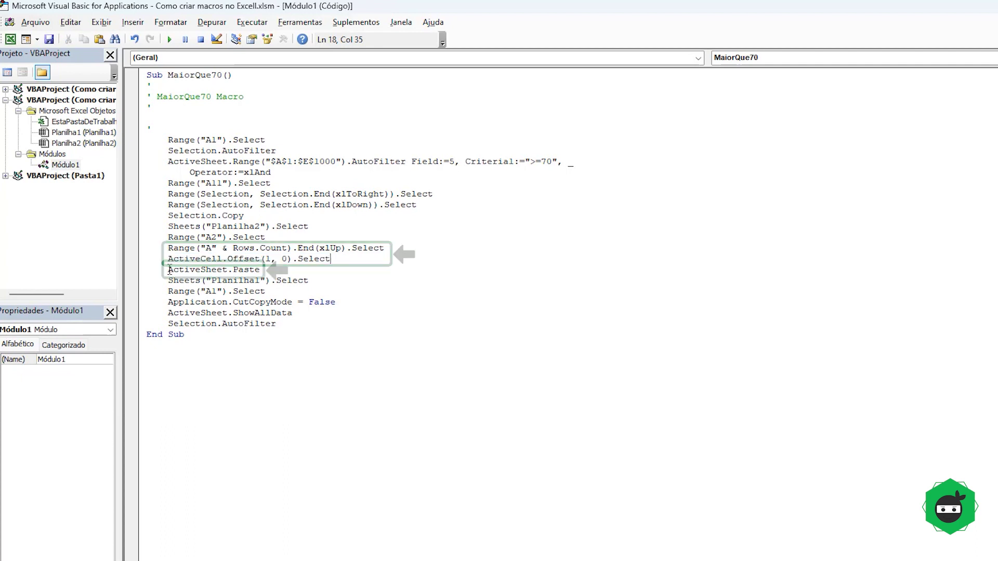
left_click_drag(168, 270, 261, 269)
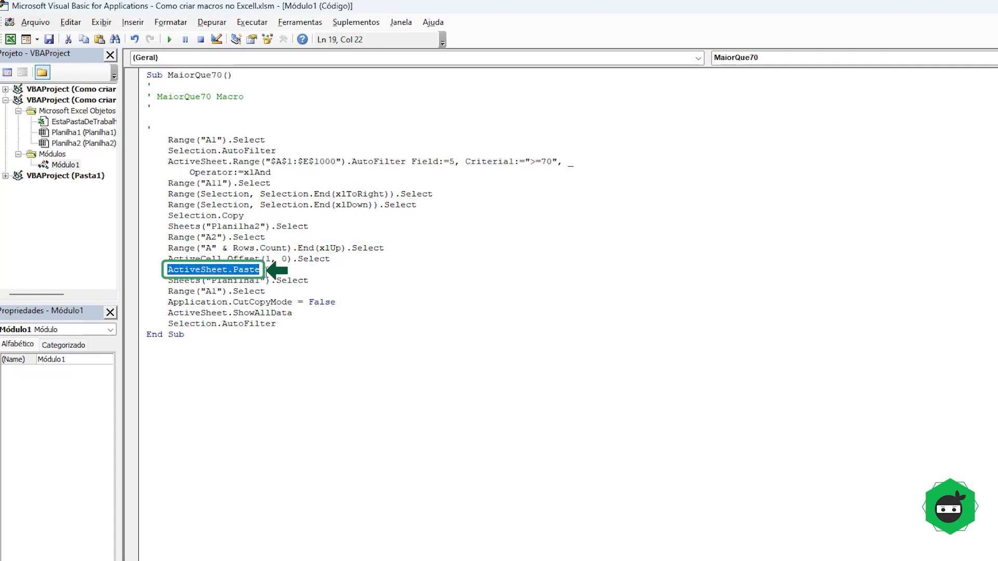
left_click_drag(165, 248, 330, 260)
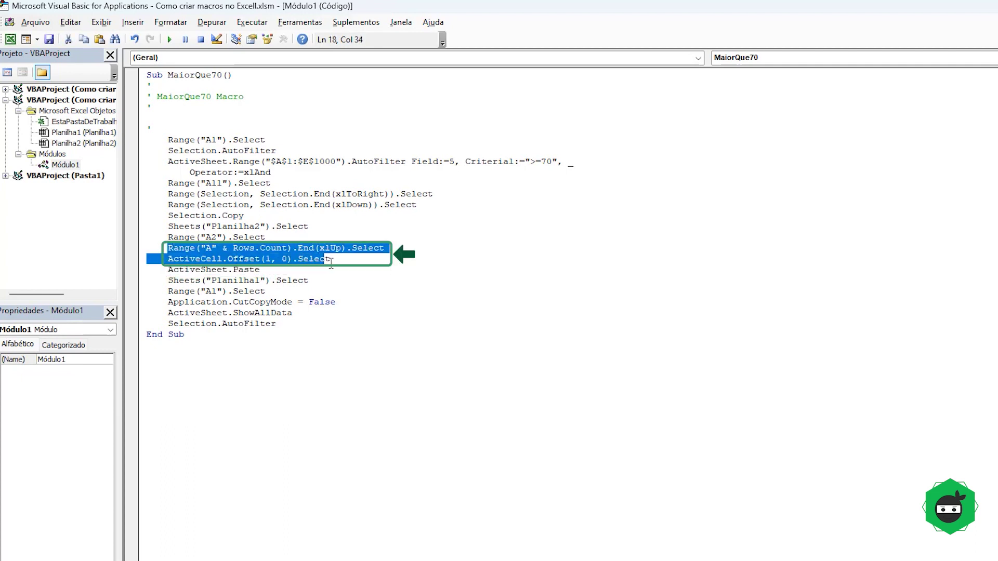
left_click(290, 271)
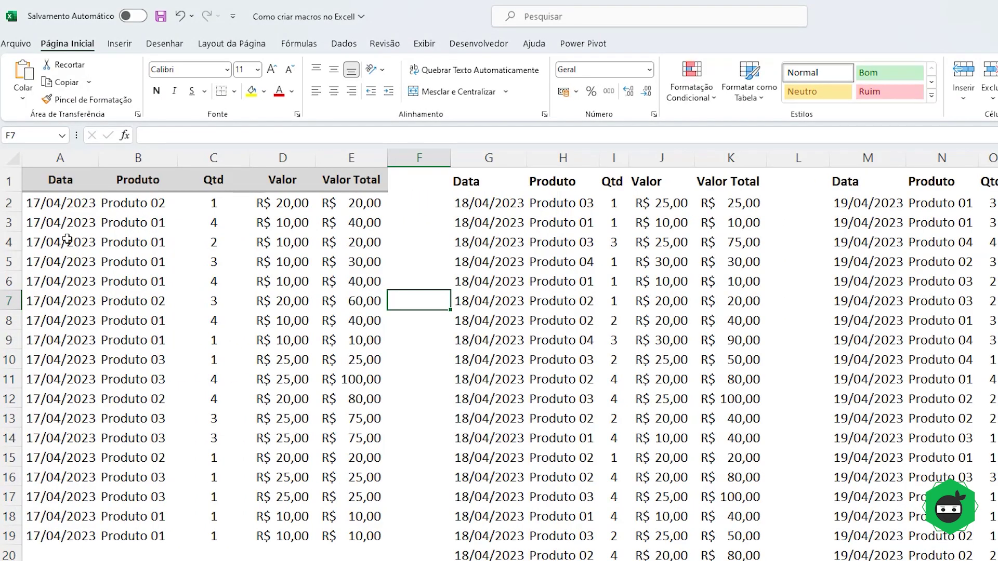
- Confirm Planilha2 holds only headers, then run MaiorQue70 to list the four 17/04 rows
left_click(53, 188)
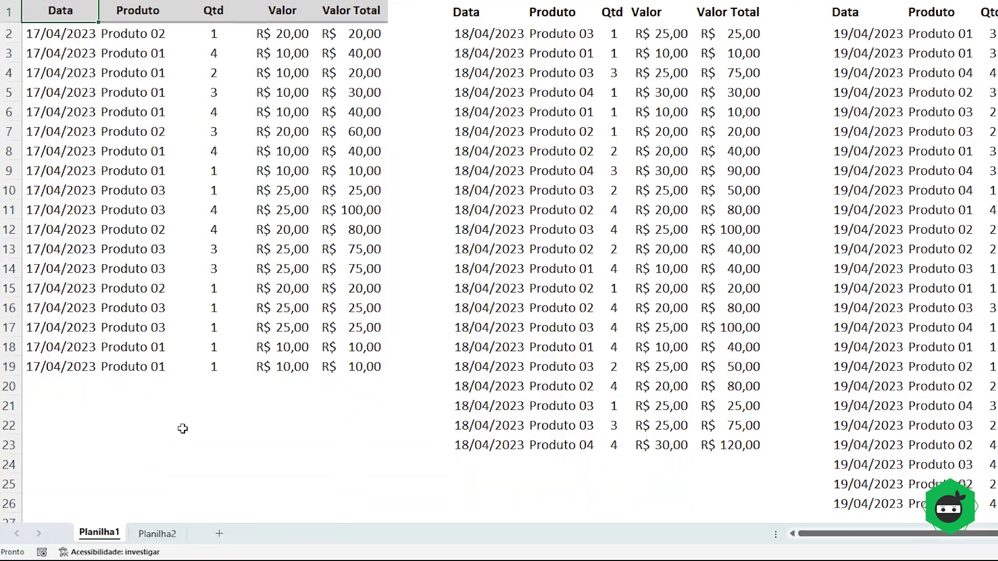
left_click(156, 535)
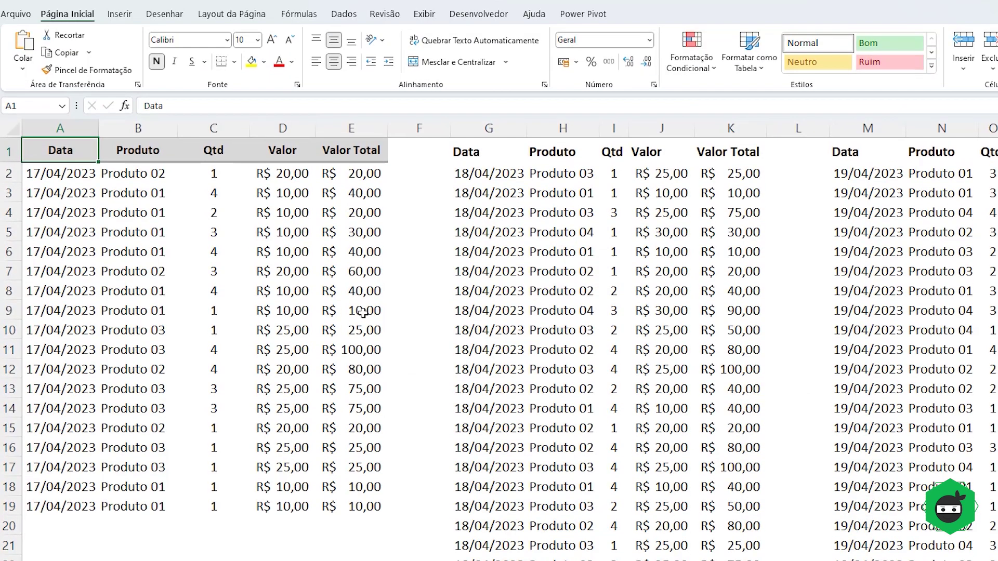
key("alt+F8")
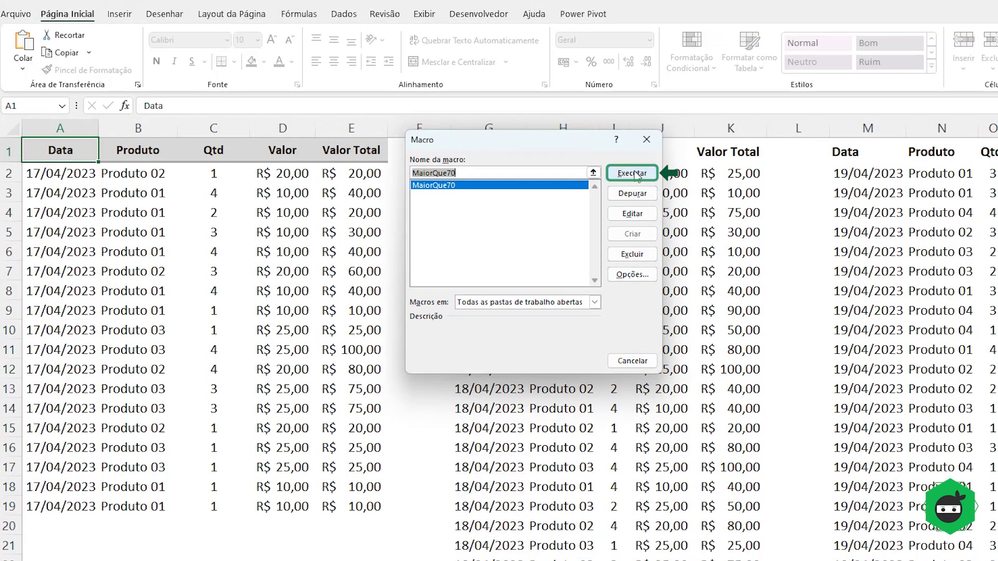
left_click(634, 174)
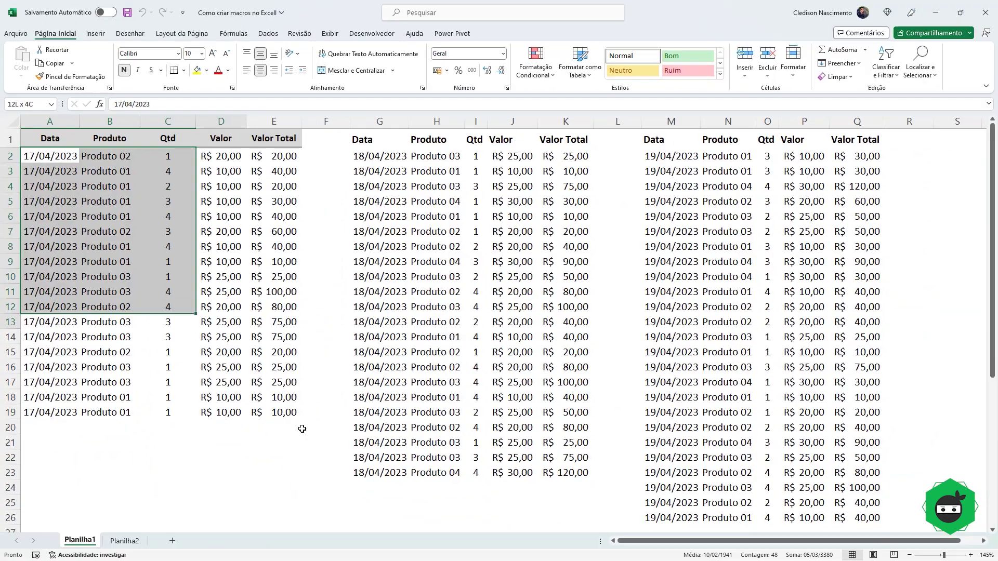
- Copy the 17/04 sales rows (A2:E19) to G26 below the 18/04 table
left_click_drag(49, 156, 291, 412)
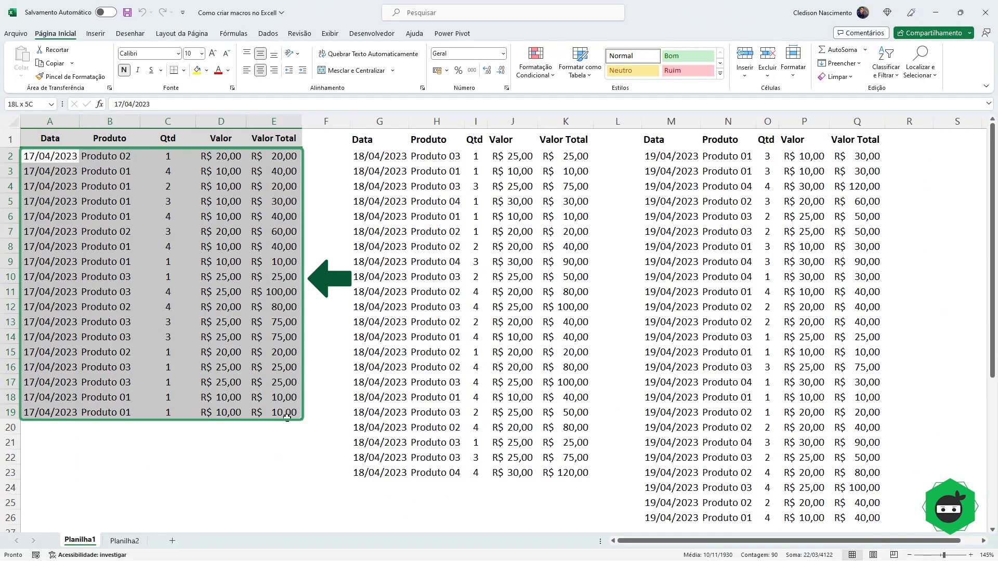
key("ctrl+c")
left_click(399, 517)
key("ctrl+v")
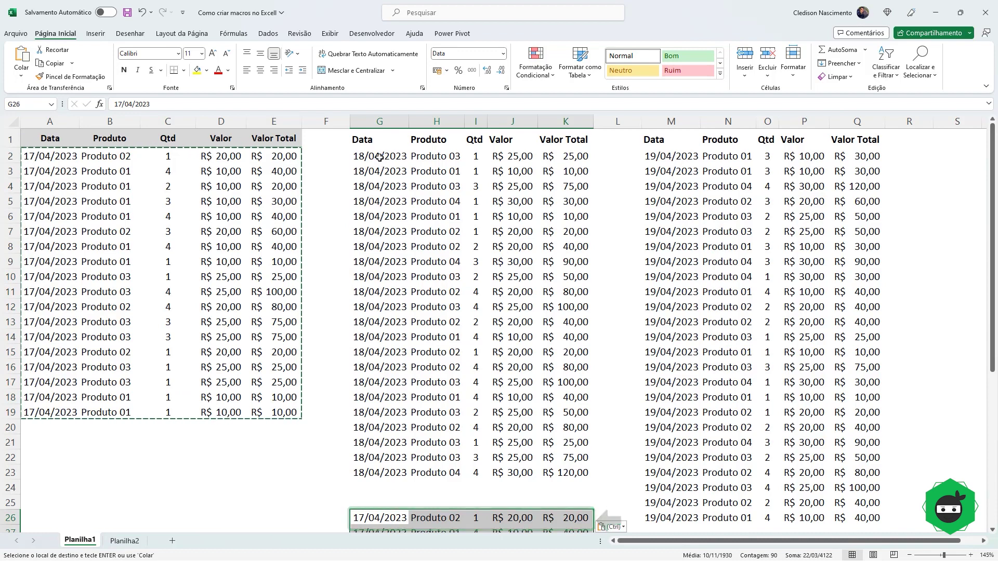
- Paste the 18/04 sales rows (G2:K23) over the main table at A2
mouse_move(384, 159)
left_mouse_down()
mouse_move(523, 443)
mouse_move(582, 473)
left_mouse_up()
key("ctrl+c")
left_click(50, 156)
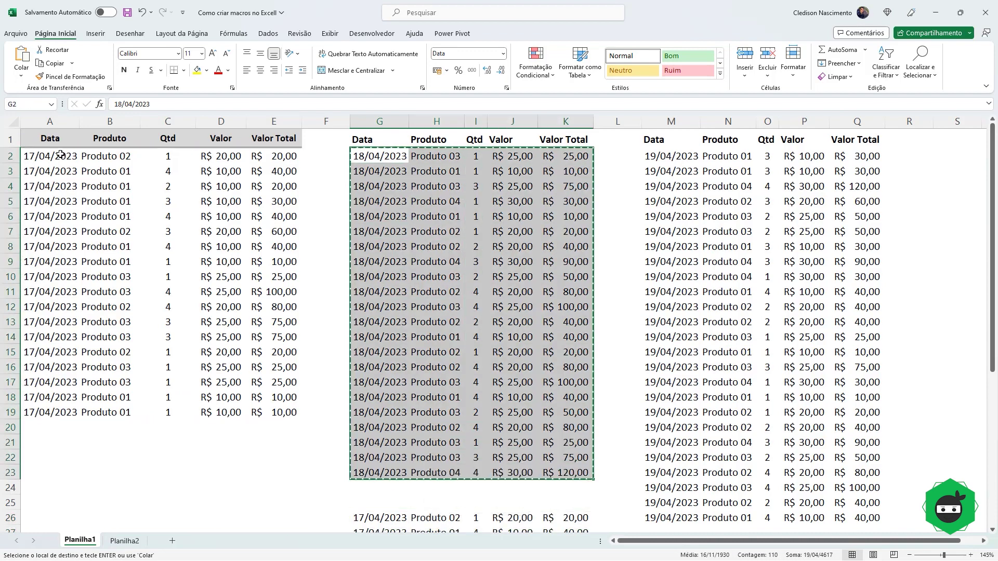
key("ctrl+v")
- Run MaiorQue70, appending seven 18/04 rows in Planilha2 rows 6–12
left_click(124, 541)
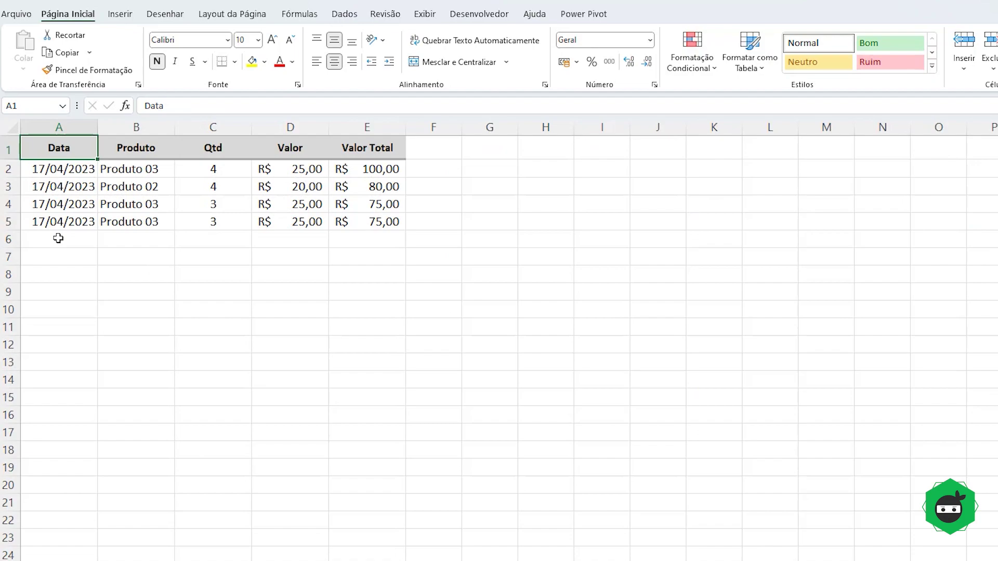
left_click_drag(58, 238, 361, 450)
left_click_drag(76, 172, 137, 221)
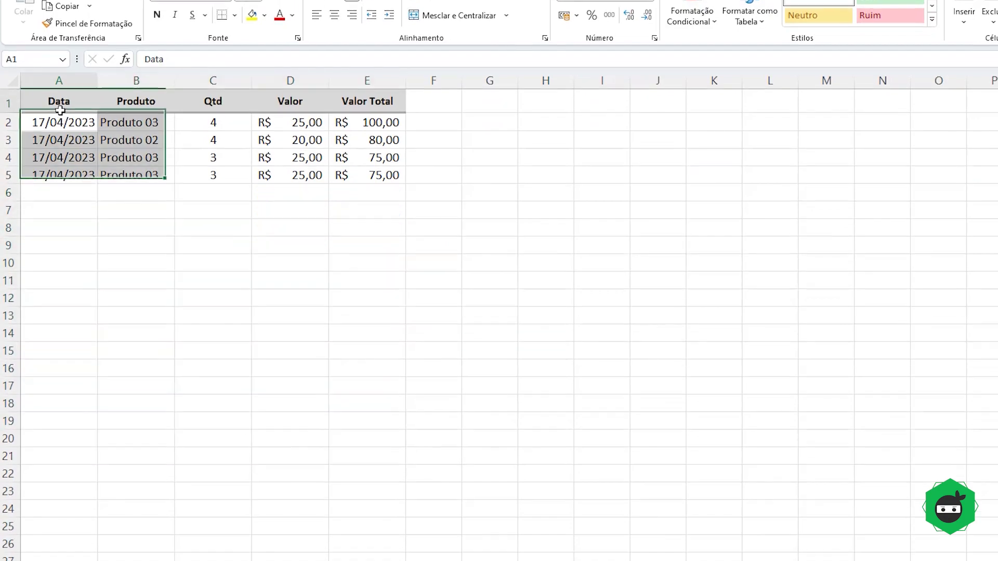
left_click(111, 540)
key("alt+F8")
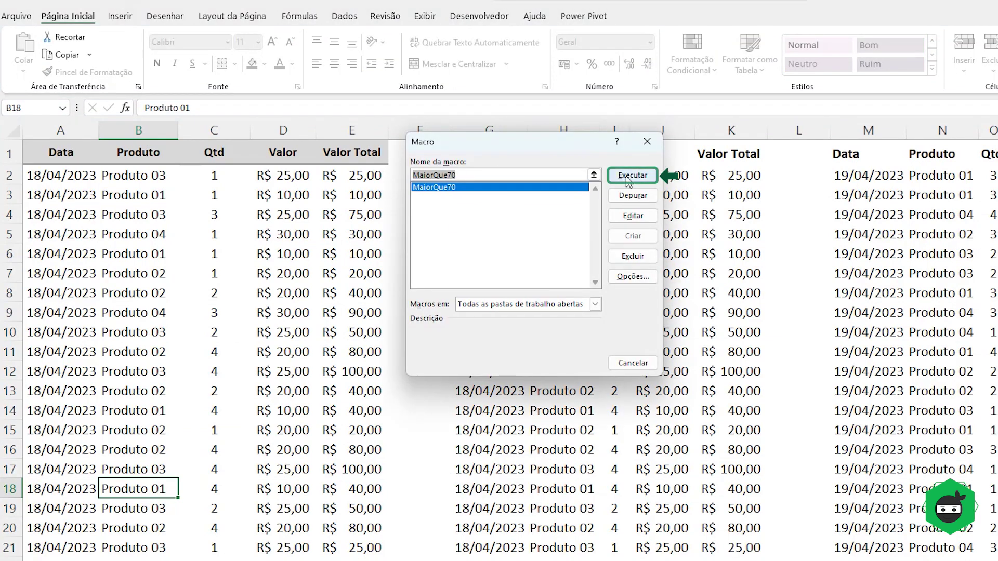
left_click(629, 177)
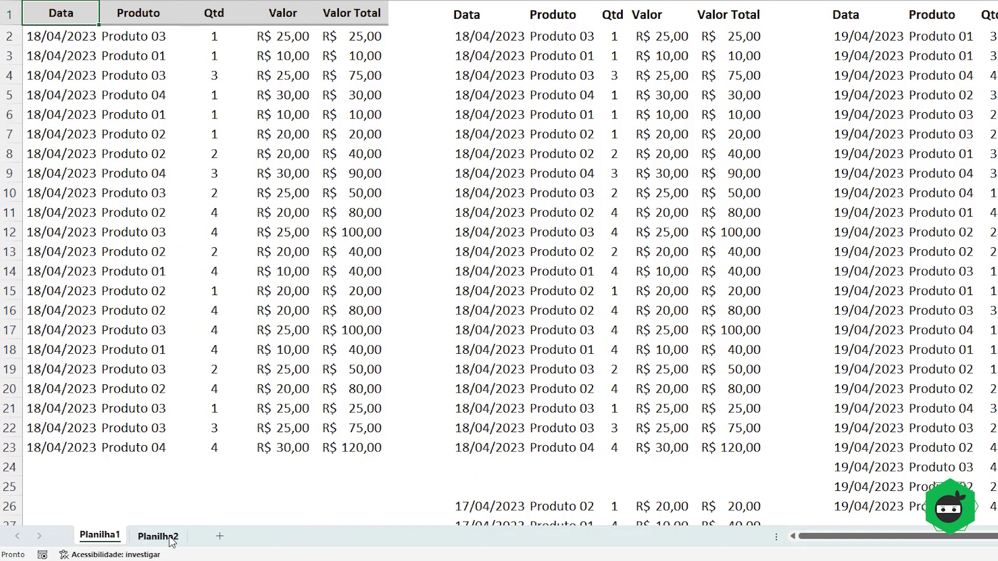
left_click(159, 536)
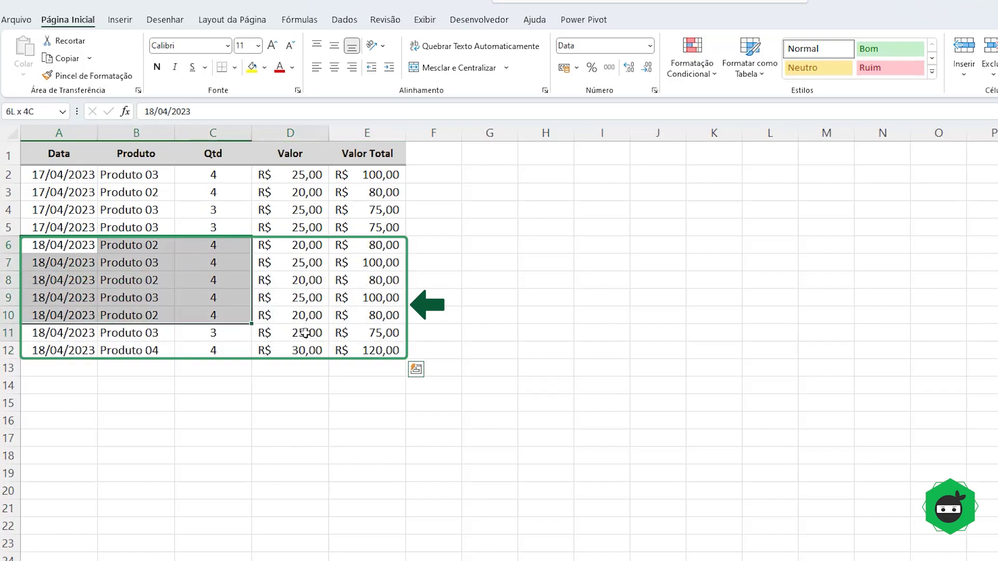
left_click_drag(305, 333, 346, 345)
left_click(72, 178)
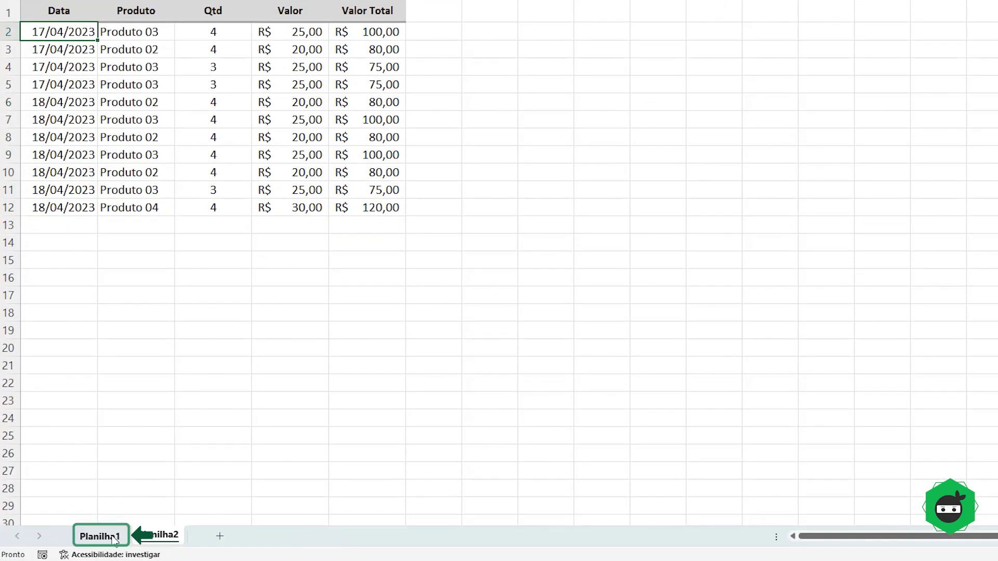
- Copy the 19/04 sales rows (M2:Q26) into Planilha1's main table at A2
left_click(70, 535)
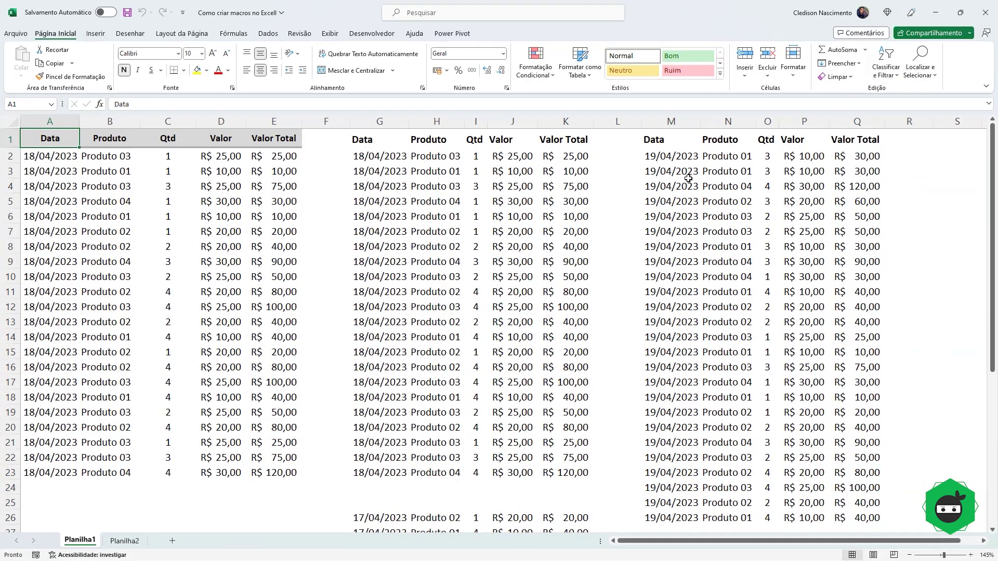
left_click(659, 160)
key("ctrl+shift+Down")
key("ctrl+shift+Right")
key("ctrl+c")
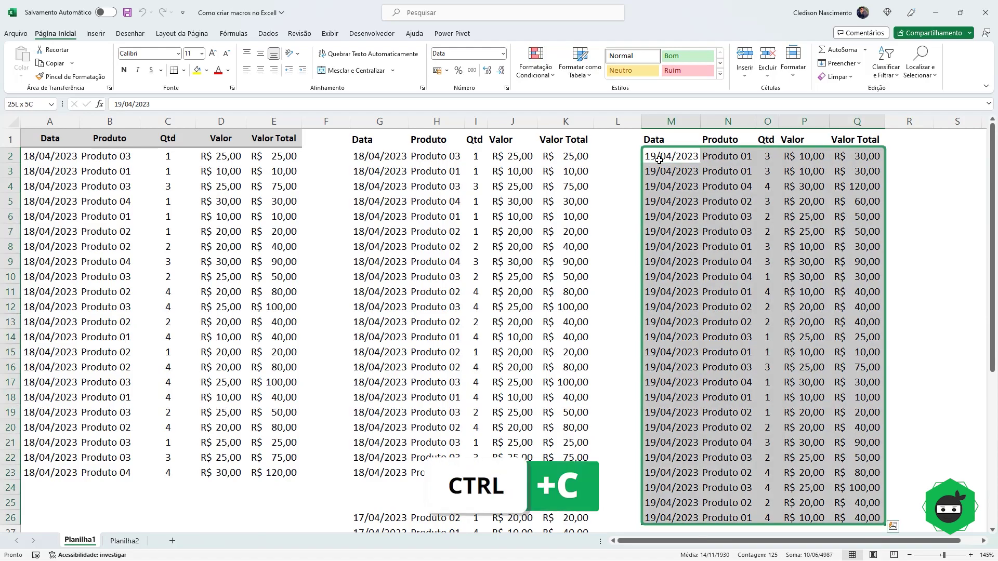
left_click(71, 157)
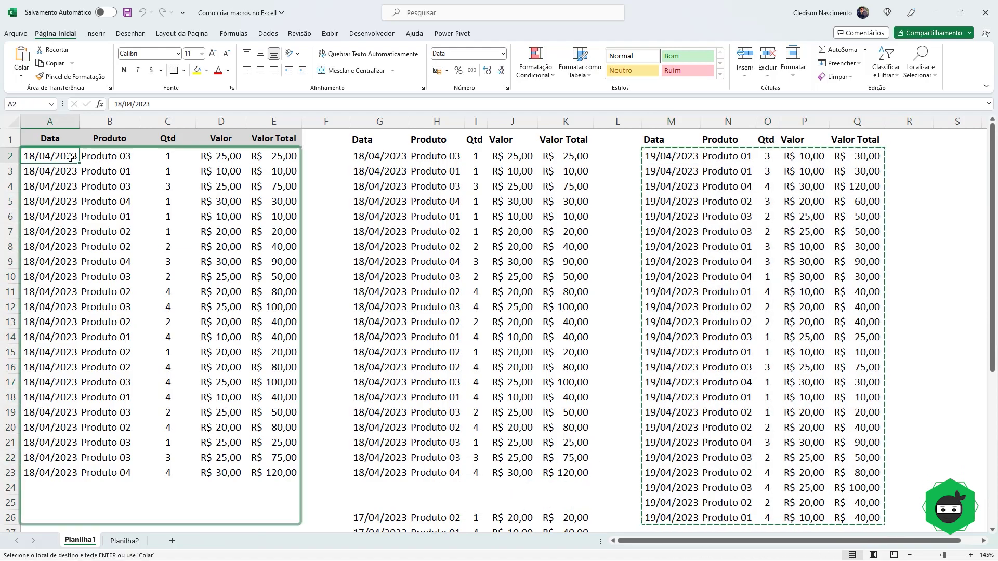
key("ctrl+v")
left_click(107, 171)
- Run MaiorQue70, appending four 19/04 rows in Planilha2 rows 13–16
key("alt+F8")
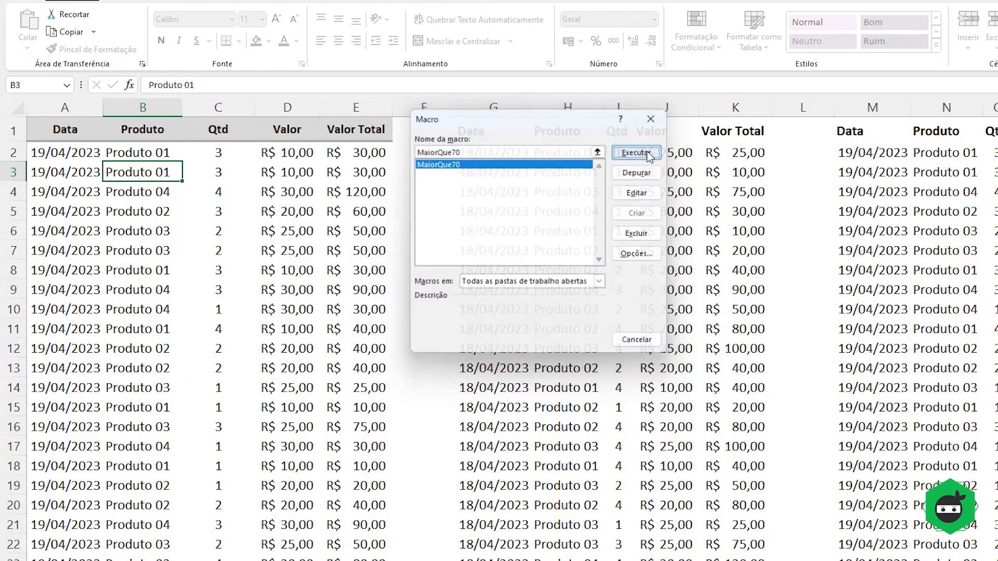
left_click(648, 179)
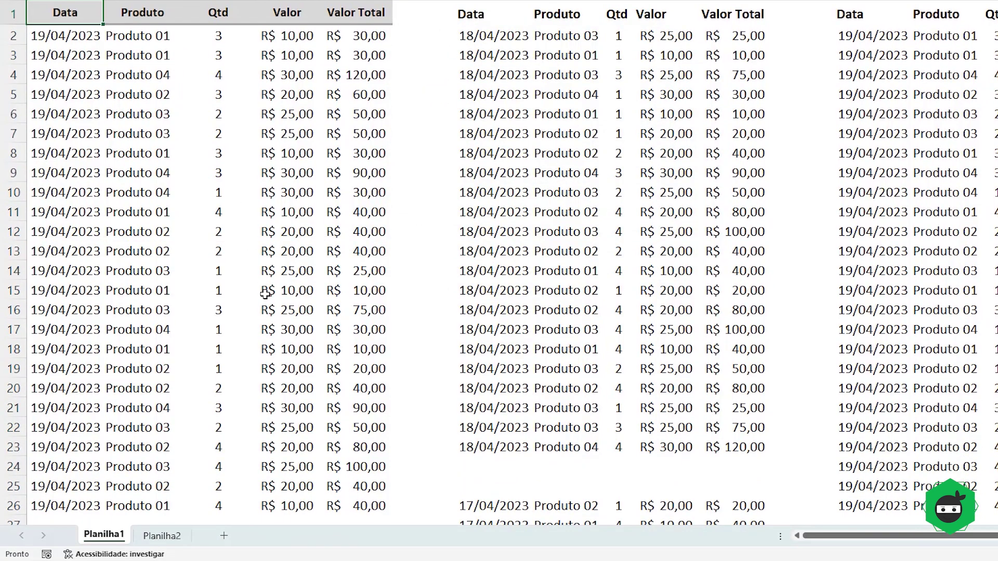
left_click(160, 538)
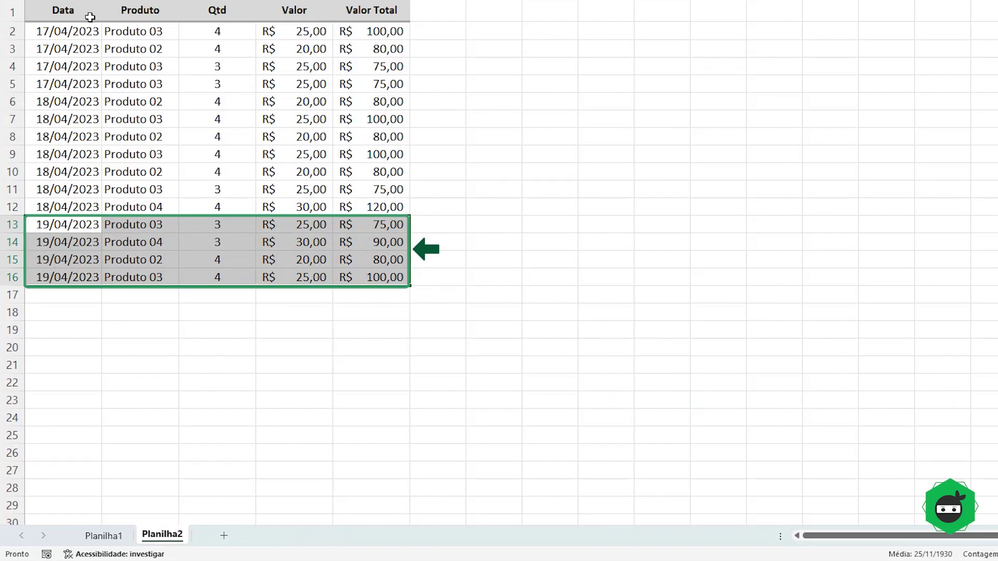
left_click(109, 538)
left_click(108, 538)
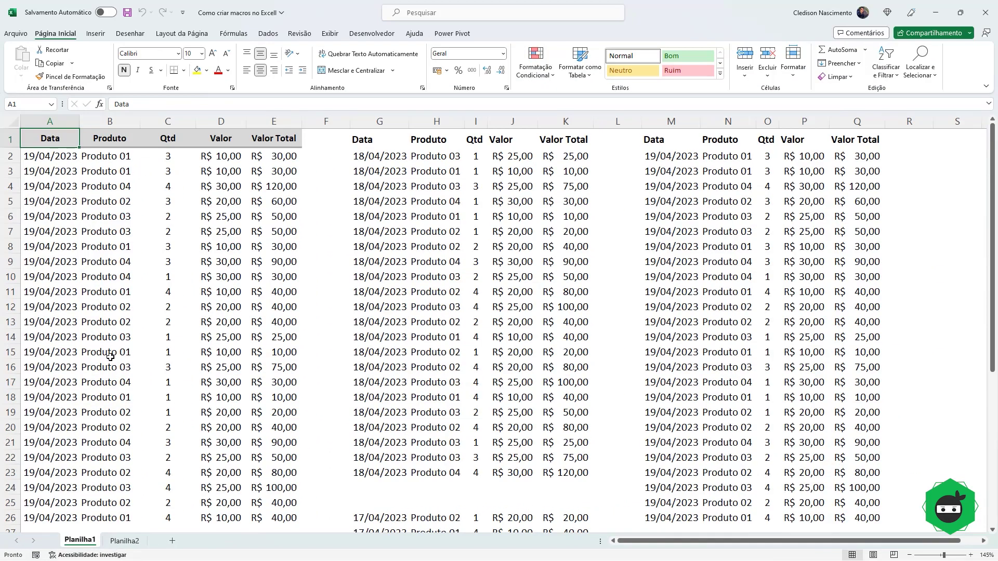
left_click(327, 221)
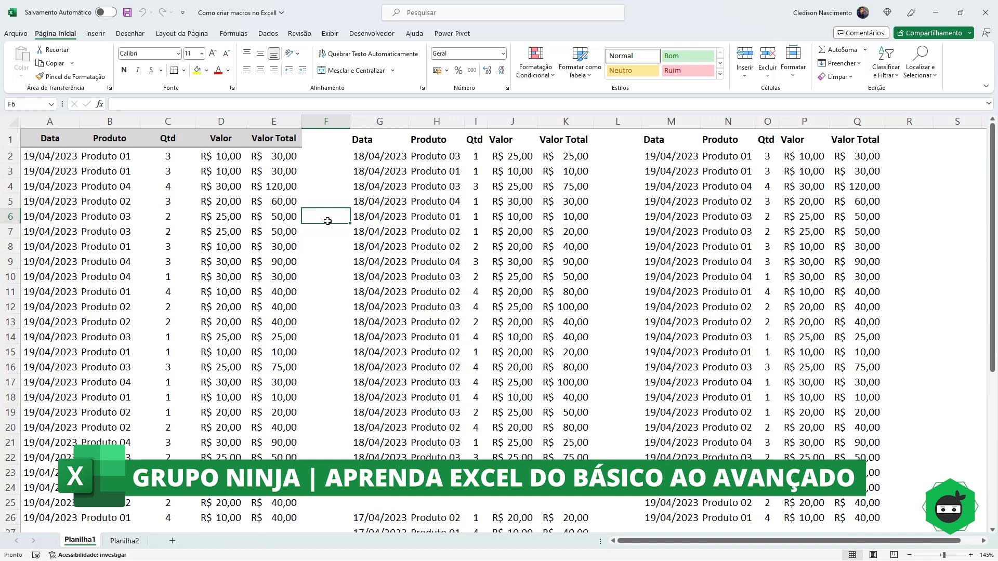
key("ctrl+Home")
key("ctrl+Right")
key("ctrl+Left")
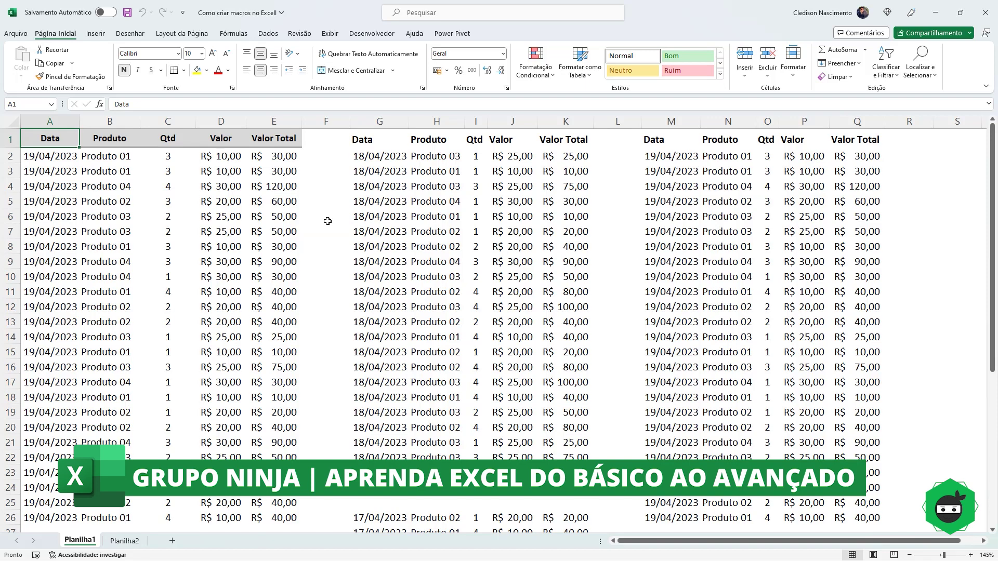